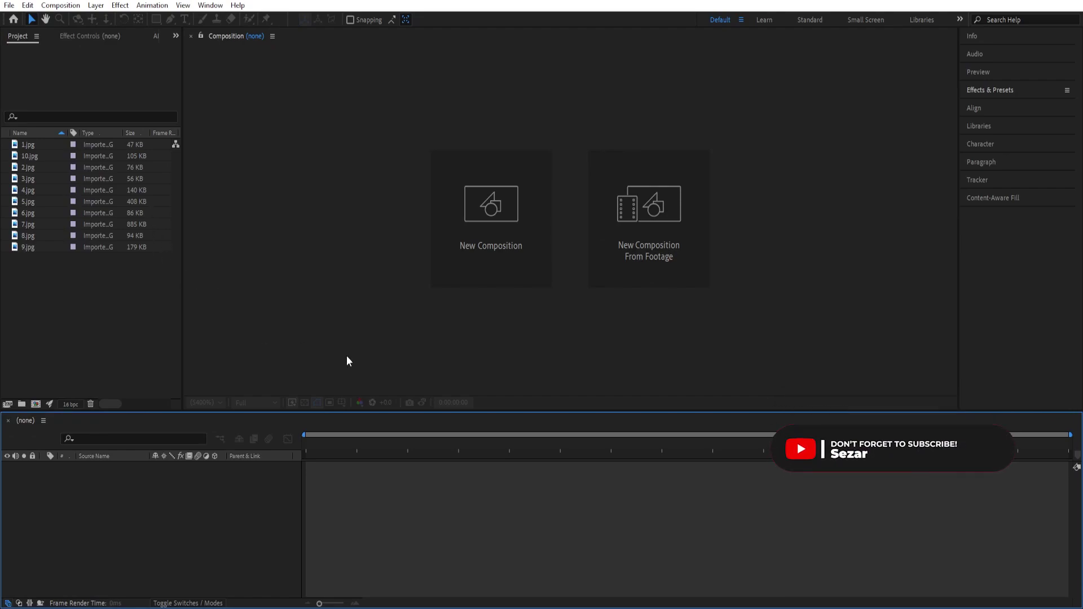
Create a 1920×1080, 25 fps HDTV 1080 comp and drag all ten jpg photos into it as layers
{"action": "left_click", "coordinate": [494, 279]}
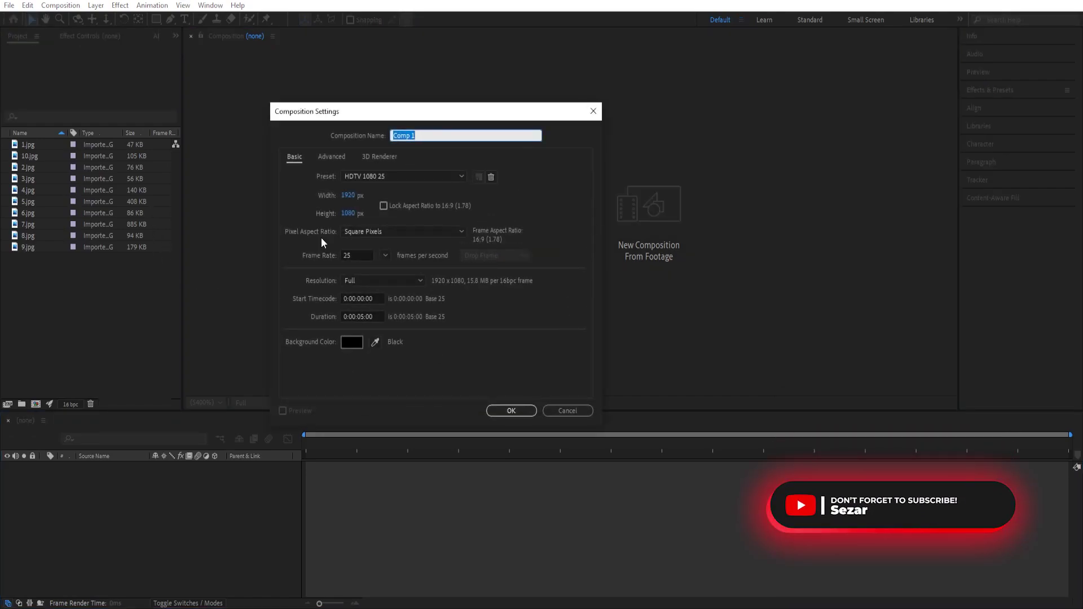
{"action": "left_click", "coordinate": [522, 412]}
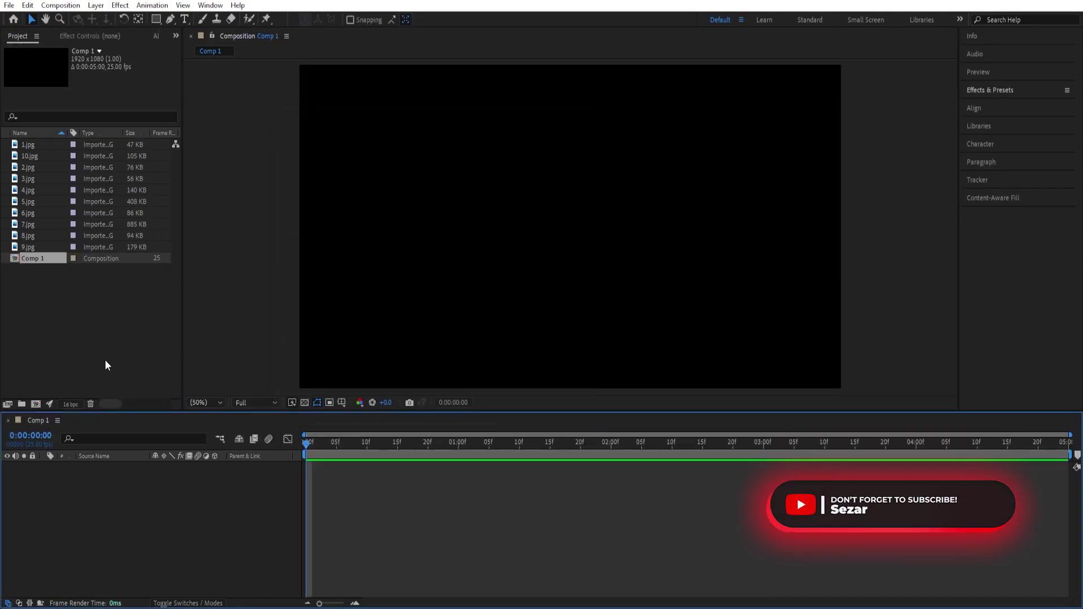
{"action": "left_click", "coordinate": [28, 145]}
{"action": "left_click", "coordinate": [32, 248], "text": "shift"}
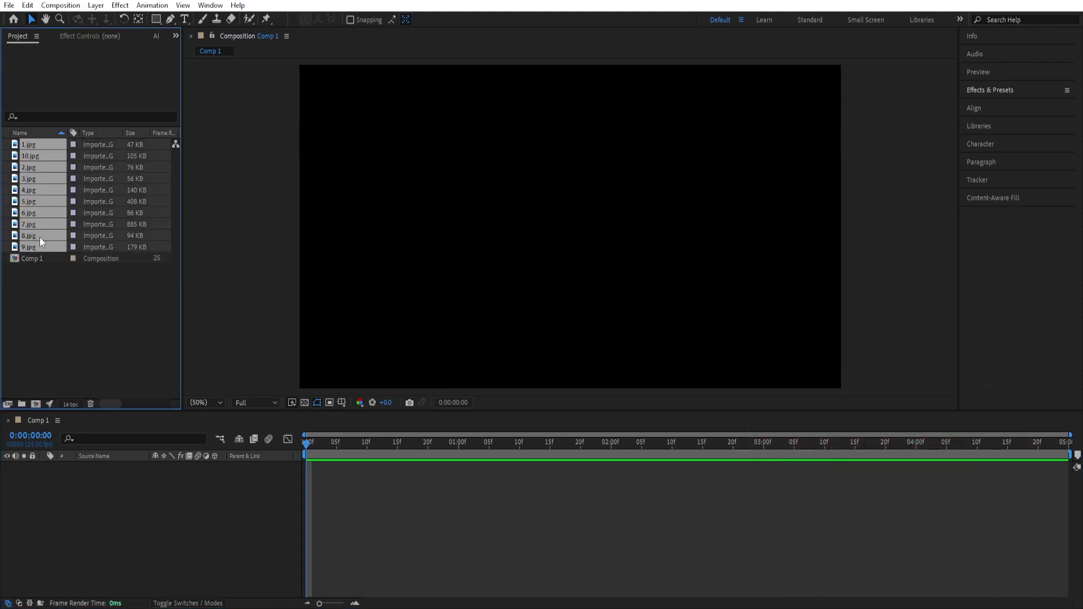
{"action": "left_click_drag", "start_coordinate": [42, 158], "coordinate": [77, 567]}
Move 10.jpg to the bottom of the stack and hide every layer except 1.jpg
{"action": "left_click", "coordinate": [107, 571]}
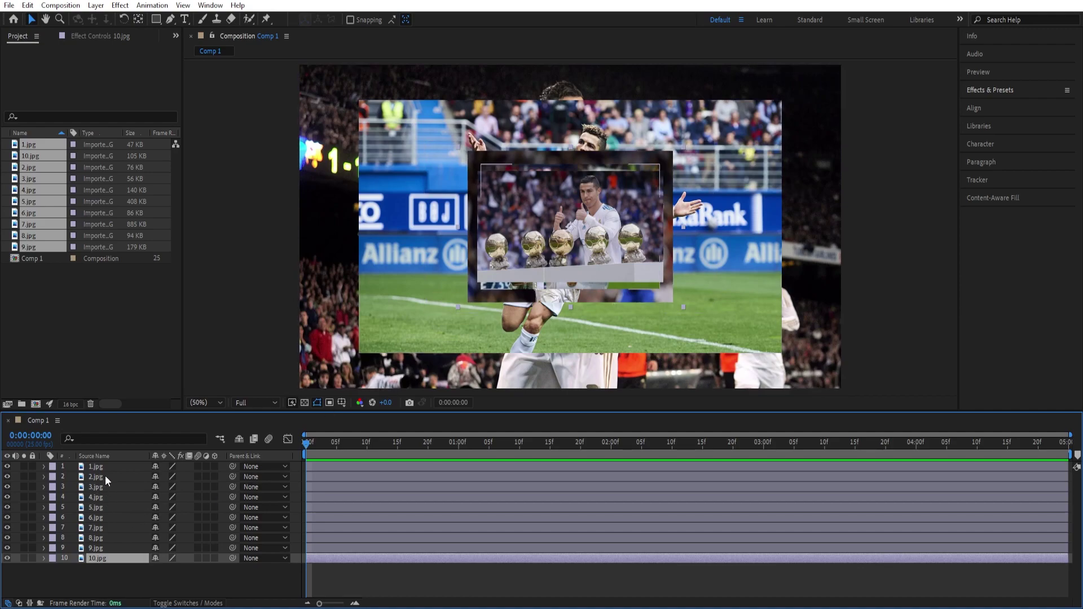
{"action": "key", "text": "ctrl+a"}
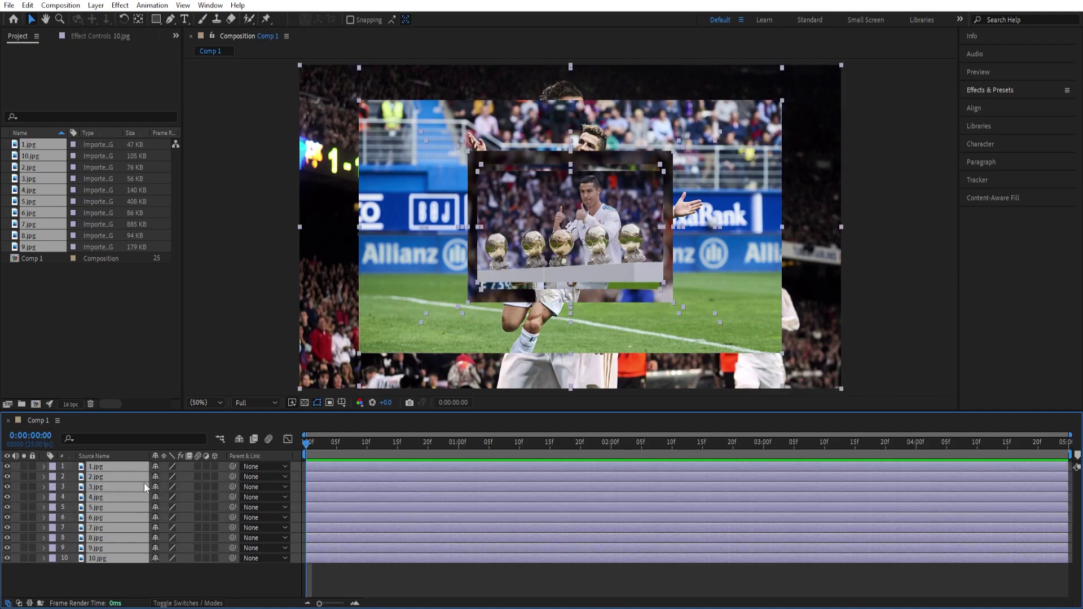
{"action": "left_click", "coordinate": [7, 558]}
{"action": "left_click", "coordinate": [62, 571]}
{"action": "left_click", "coordinate": [7, 466]}
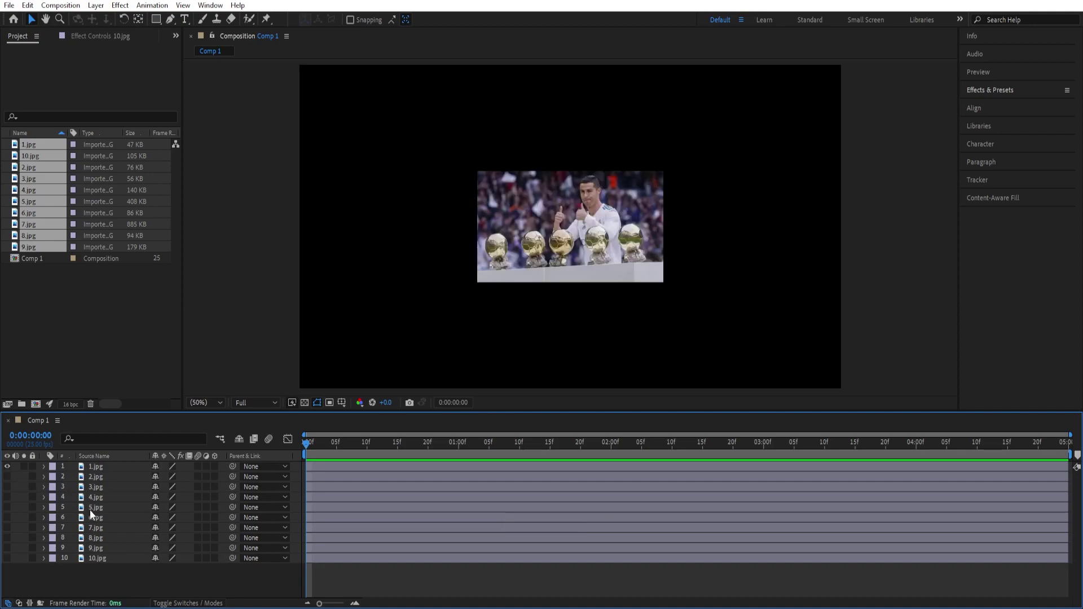
Fit 1.jpg to the comp width with Ctrl+Alt+Shift+H, then undo the fit
{"action": "left_click", "coordinate": [114, 467]}
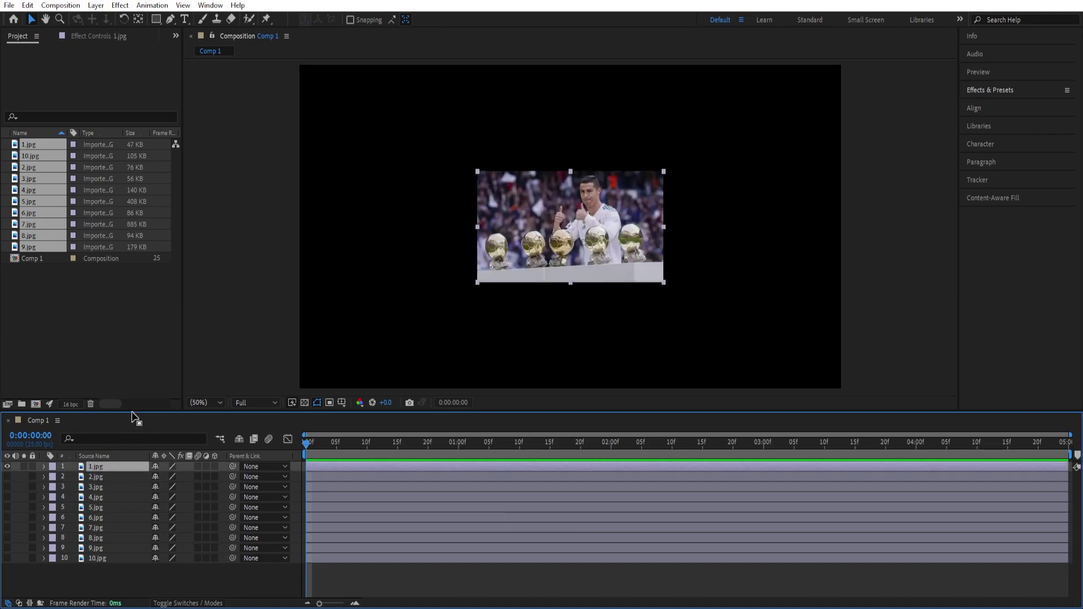
{"action": "key", "text": "ctrl+alt+shift+h"}
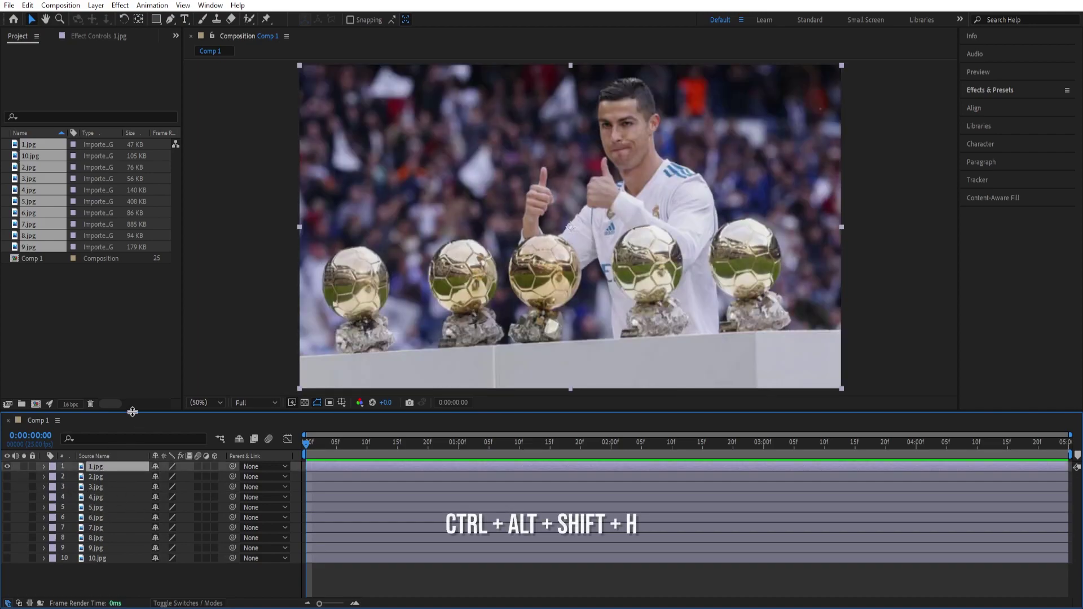
{"action": "key", "text": "ctrl+z"}
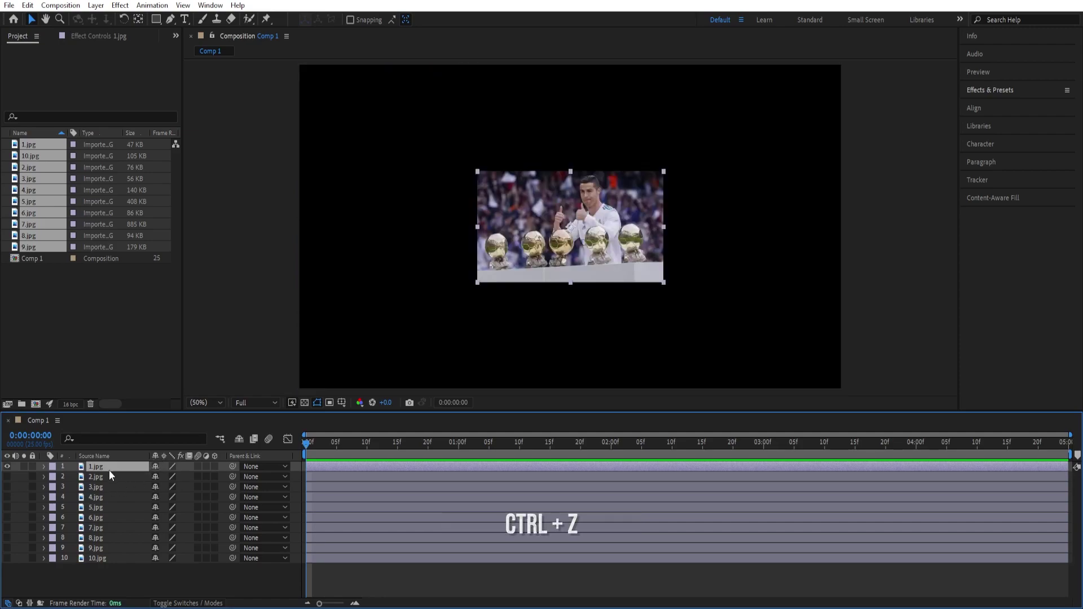
Scale 1.jpg to fill the composition frame
{"action": "right_click", "coordinate": [110, 469]}
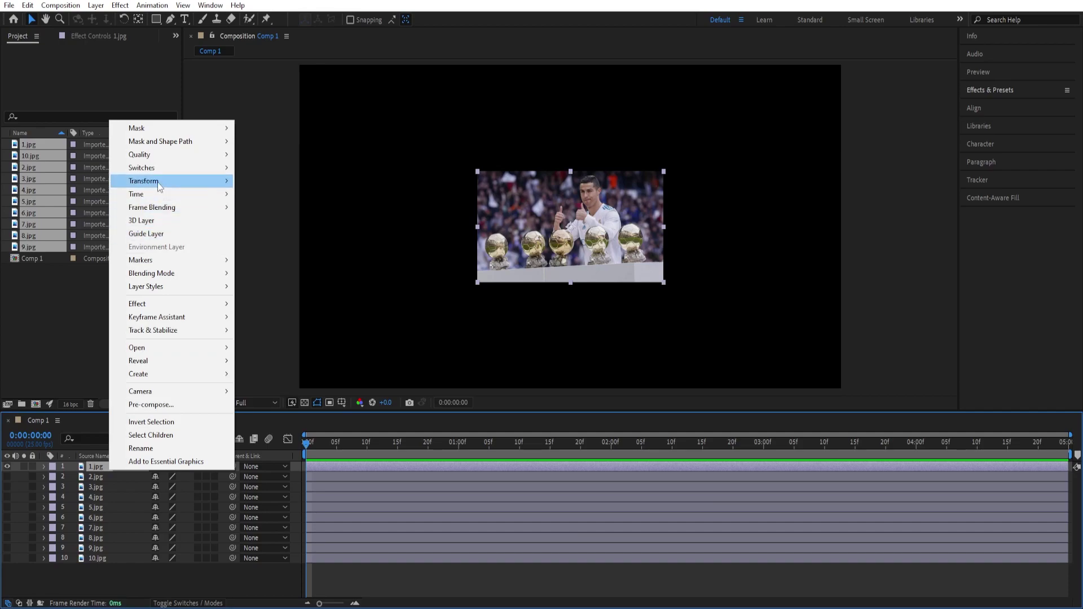
{"action": "mouse_move", "coordinate": [220, 181]}
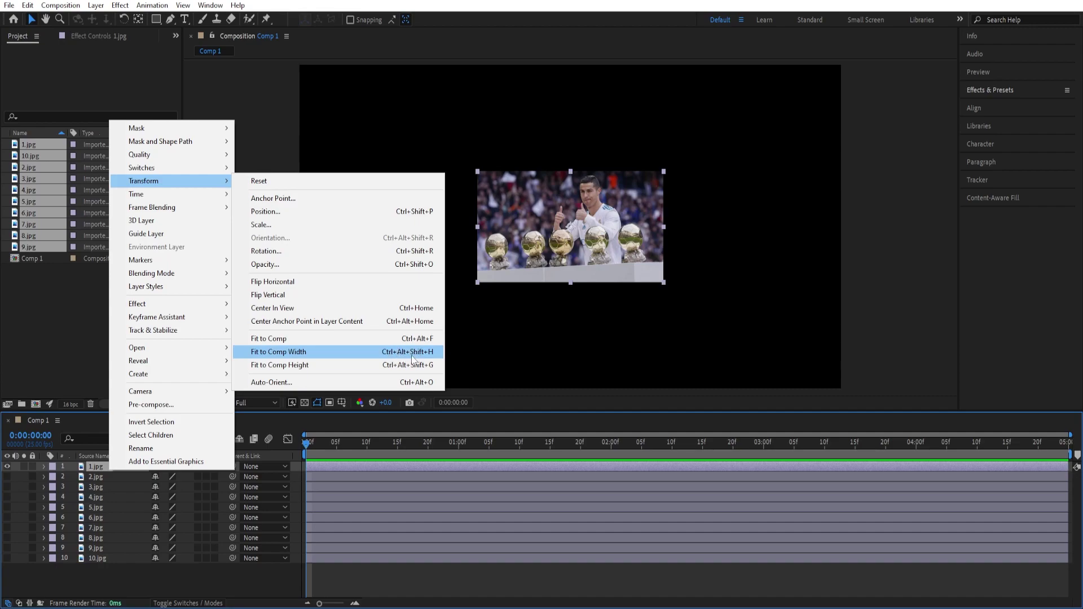
{"action": "left_click", "coordinate": [171, 577]}
{"action": "left_click", "coordinate": [107, 466]}
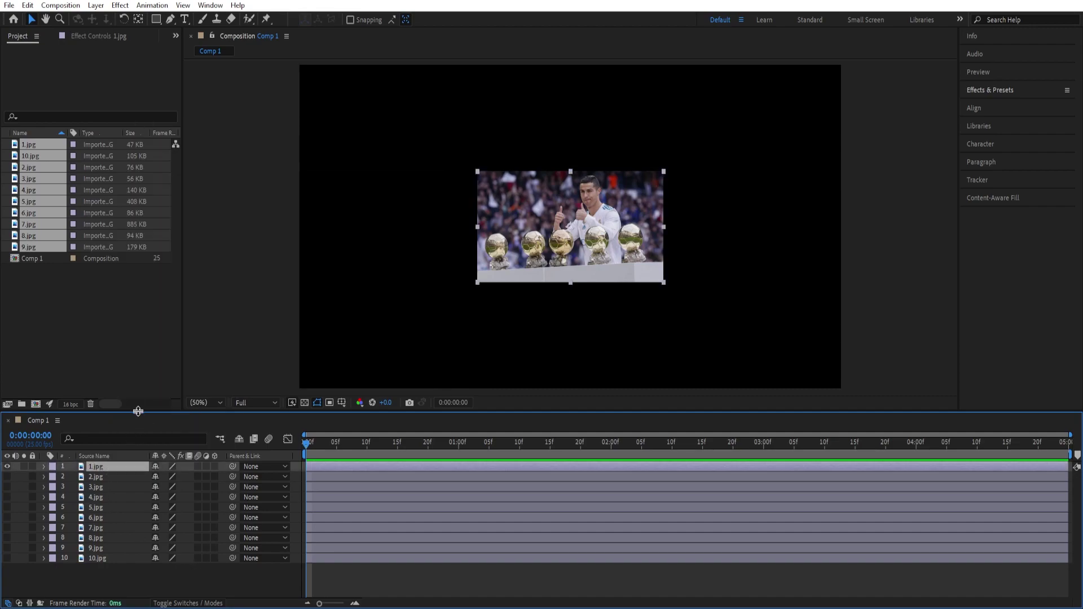
{"action": "key", "text": "ctrl+alt+shift+h"}
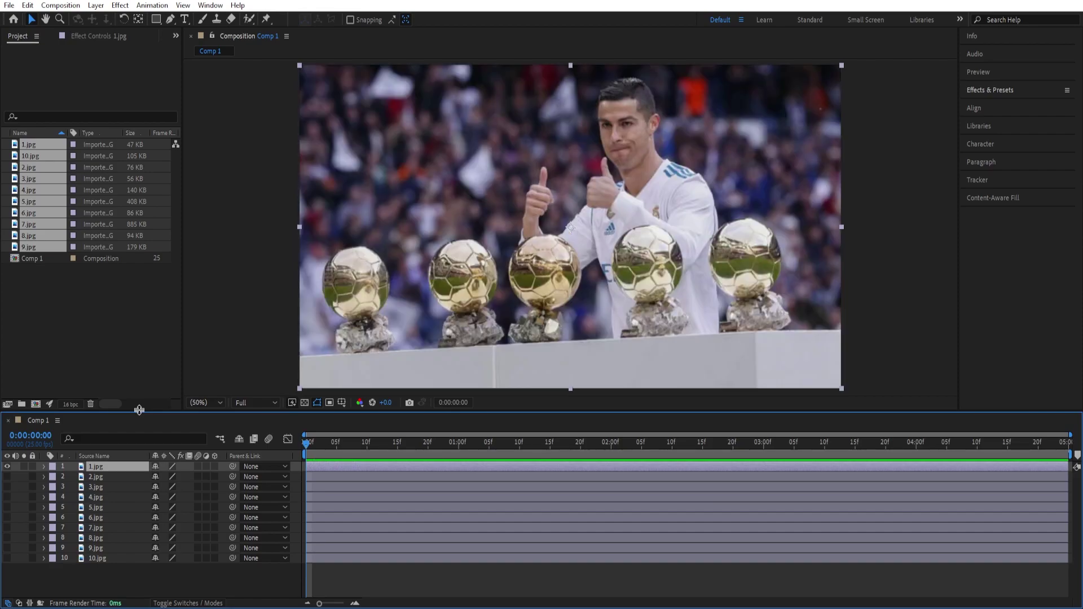
Show 2.jpg and 3.jpg alone in turn and scale each to fill the frame
{"action": "left_click", "coordinate": [7, 468]}
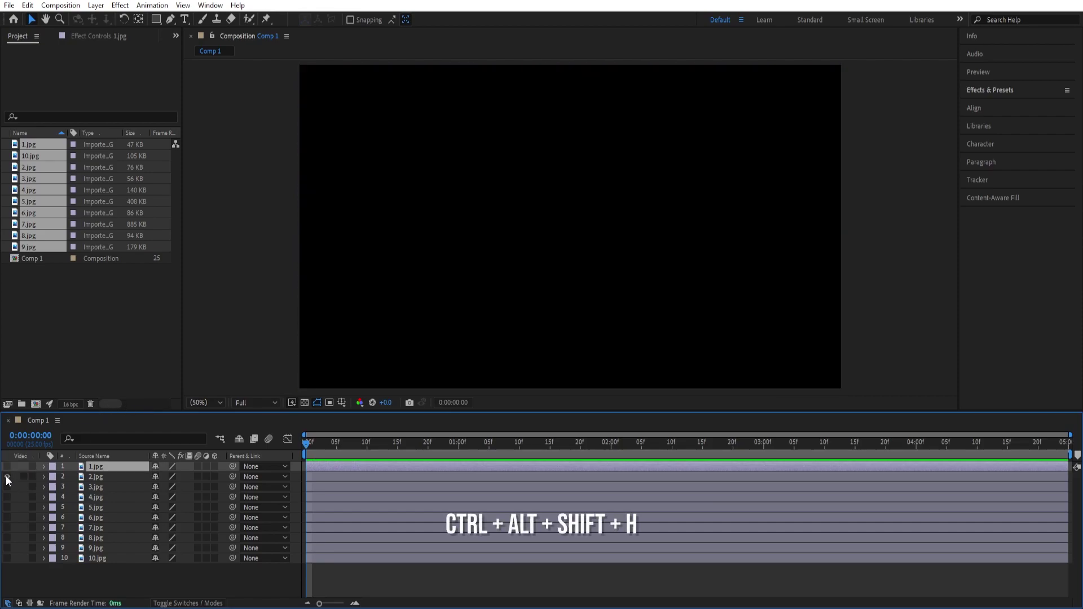
{"action": "left_click", "coordinate": [7, 477]}
{"action": "left_click", "coordinate": [118, 477]}
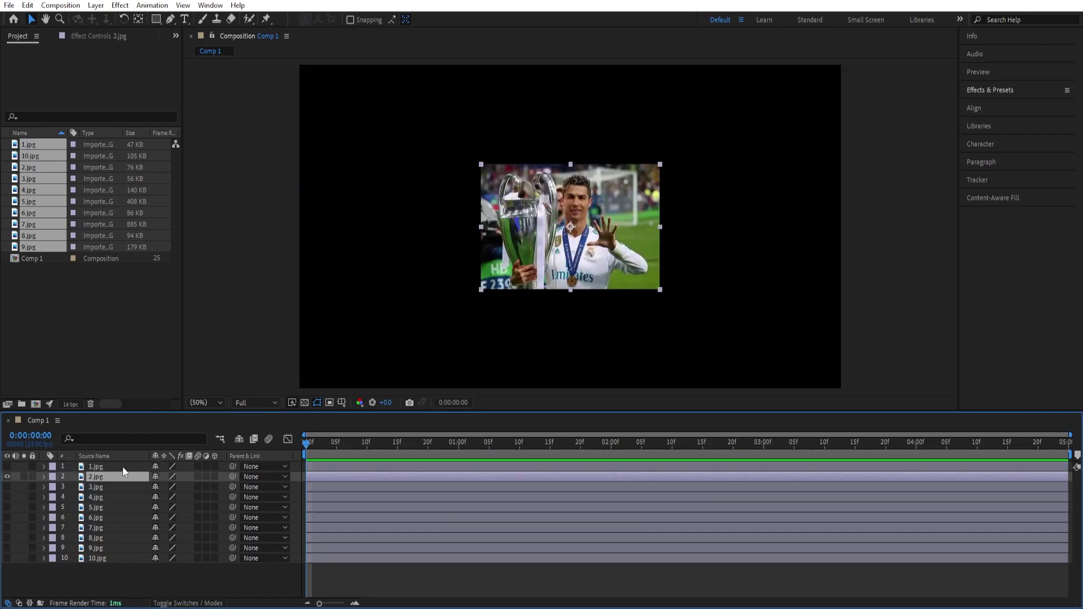
{"action": "key", "text": "ctrl+alt+f"}
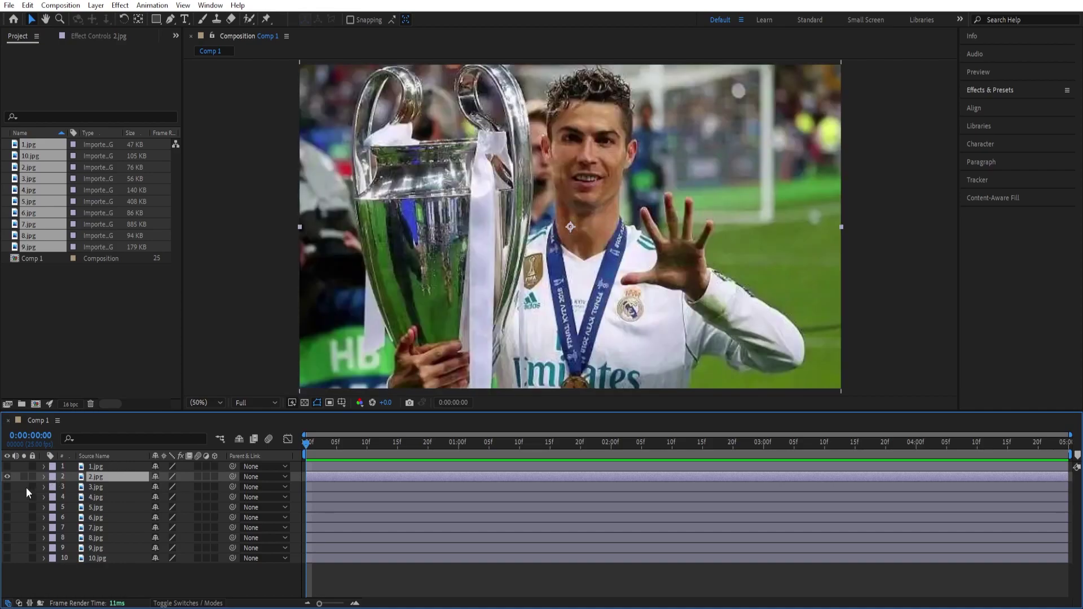
{"action": "left_click", "coordinate": [6, 477]}
{"action": "left_click", "coordinate": [7, 487]}
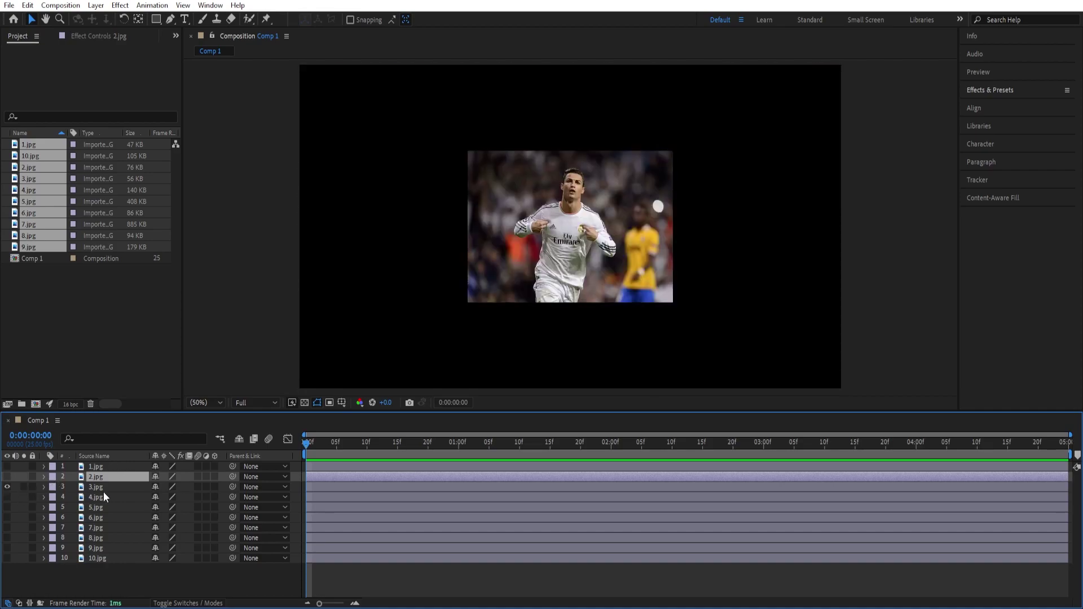
{"action": "left_click", "coordinate": [106, 487]}
{"action": "key", "text": "ctrl+alt+f"}
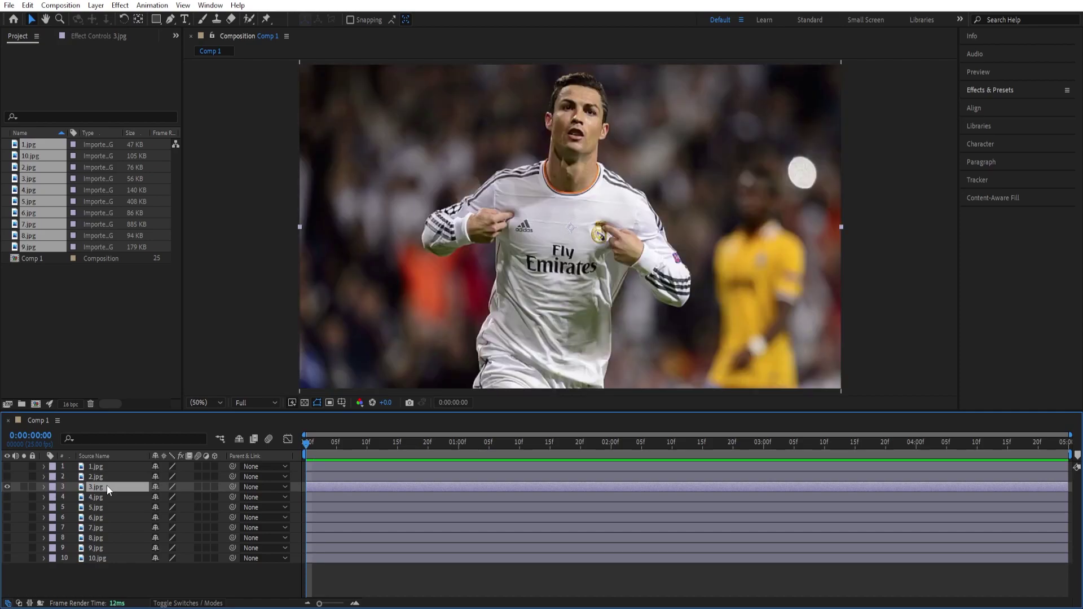
Step through layers 4.jpg to 9.jpg, showing and selecting each alone in turn
{"action": "left_click", "coordinate": [107, 497]}
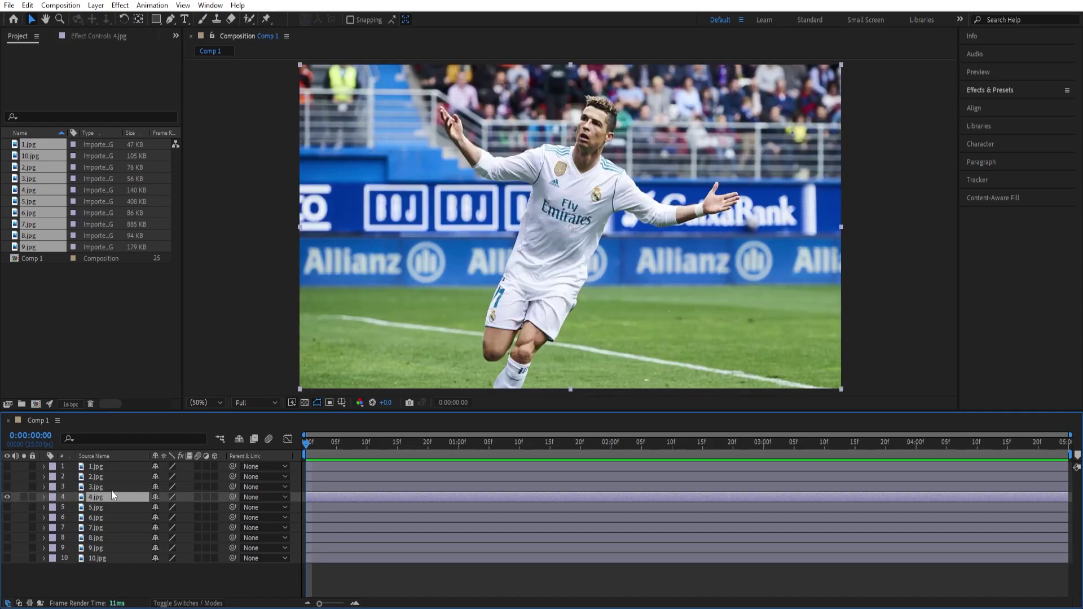
{"action": "left_click", "coordinate": [107, 507]}
{"action": "left_click", "coordinate": [107, 517]}
{"action": "left_click", "coordinate": [107, 527]}
{"action": "left_click", "coordinate": [103, 537]}
{"action": "left_click", "coordinate": [7, 538]}
{"action": "left_click", "coordinate": [7, 548]}
{"action": "left_click", "coordinate": [108, 548]}
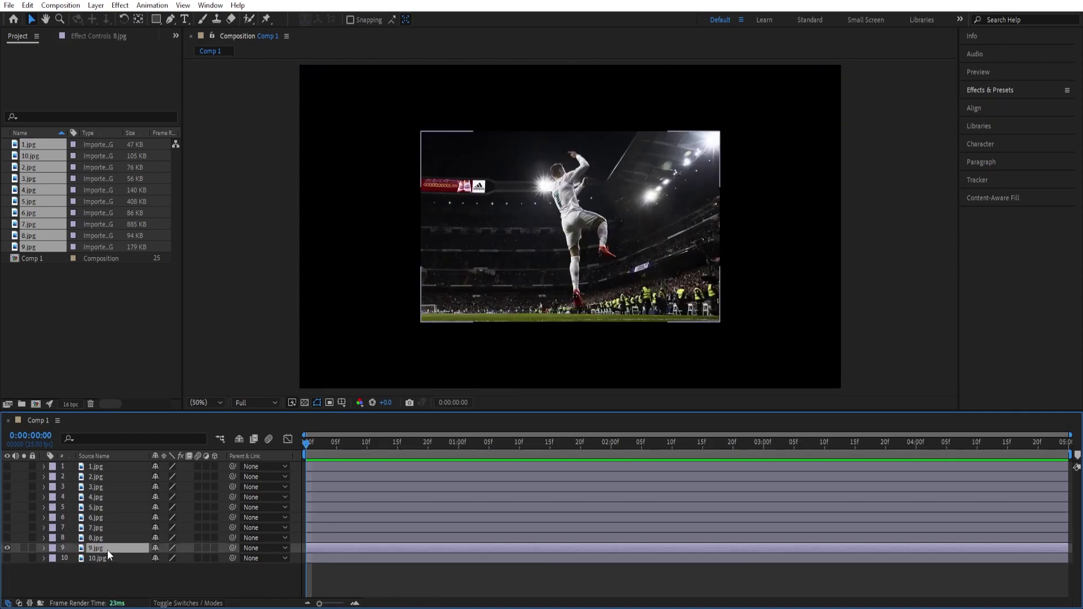
Show only 10.jpg, scale it to fill the frame, then select all ten layers
{"action": "left_click", "coordinate": [7, 547]}
{"action": "left_click", "coordinate": [6, 558]}
{"action": "left_click", "coordinate": [97, 558]}
{"action": "key", "text": "ctrl+alt+f"}
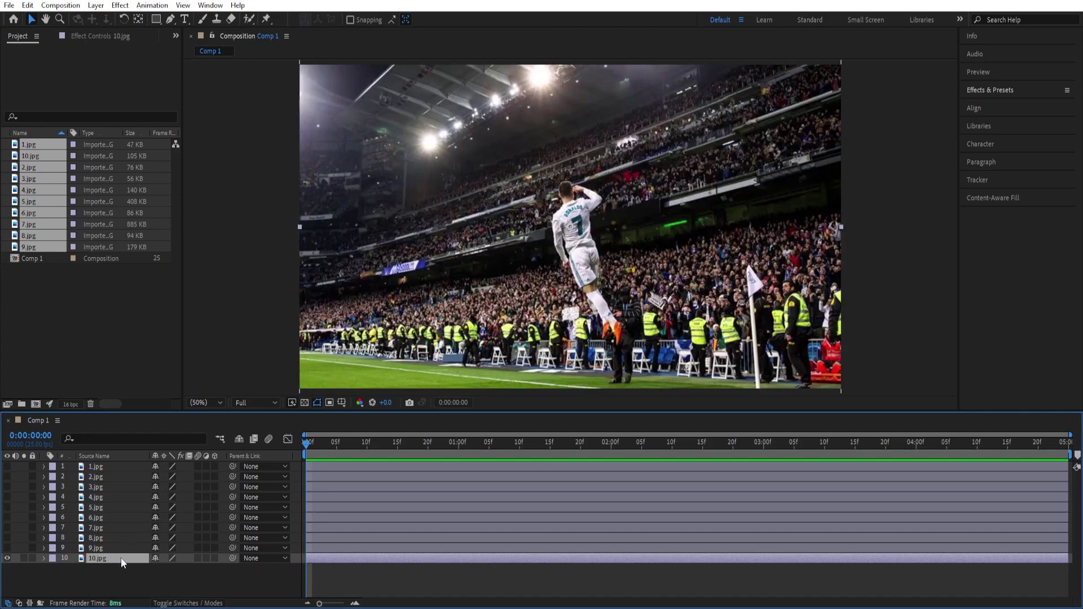
{"action": "key", "text": "ctrl+a"}
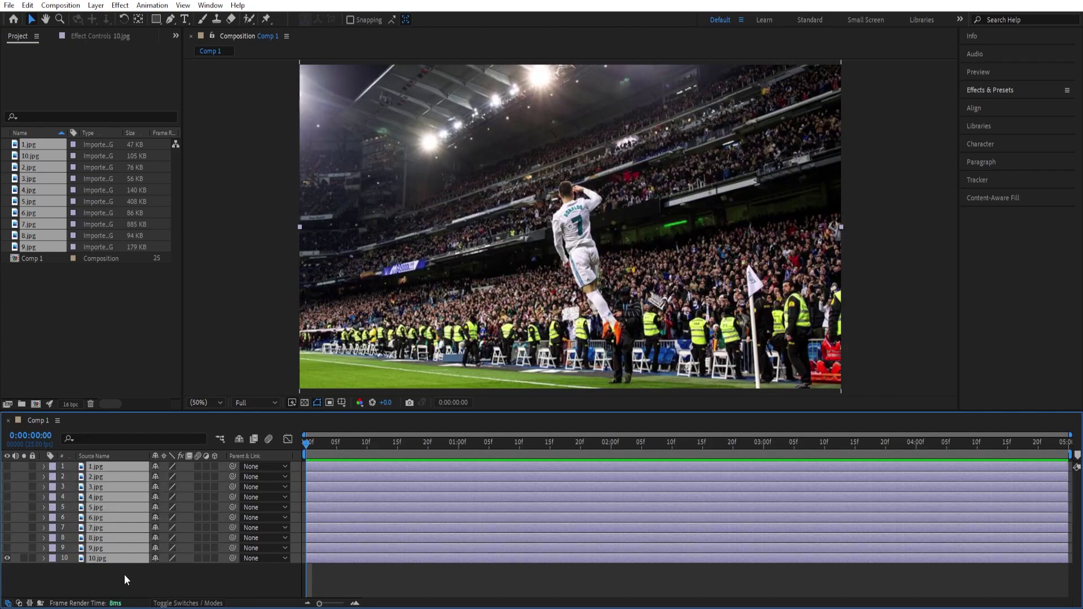
Unhide all ten layers and trim each to end at 0:00:00:06
{"action": "left_click", "coordinate": [7, 548]}
{"action": "left_click", "coordinate": [181, 574]}
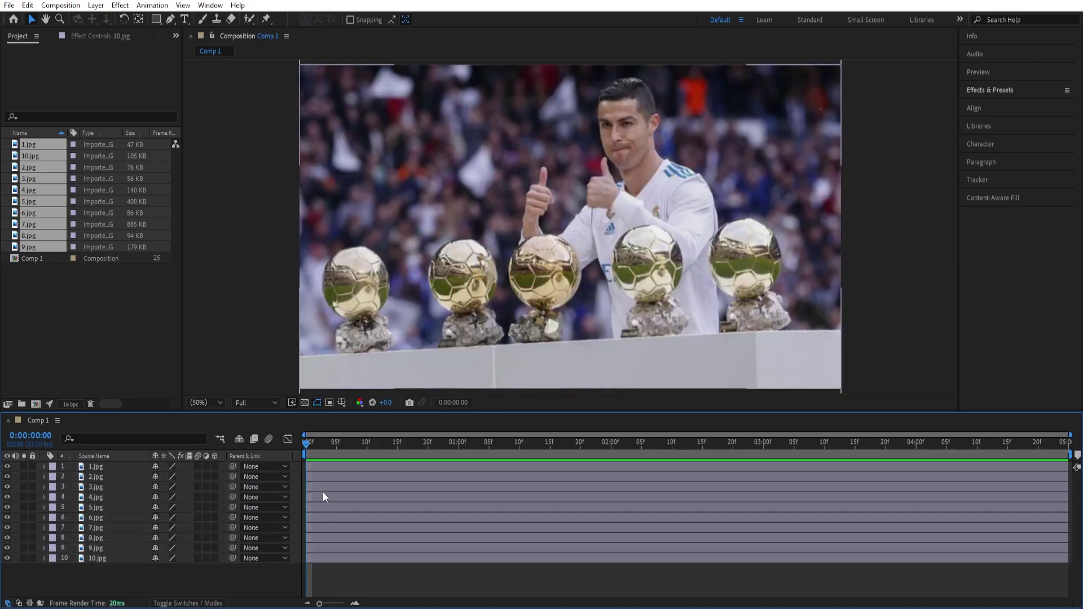
{"action": "key", "text": "Page_Down"}
{"action": "key", "text": "Page_Down"}
{"action": "key", "text": "Page_Down"}
{"action": "key", "text": "Page_Down"}
{"action": "key", "text": "Page_Down"}
{"action": "key", "text": "Page_Down"}
{"action": "key", "text": "ctrl+a"}
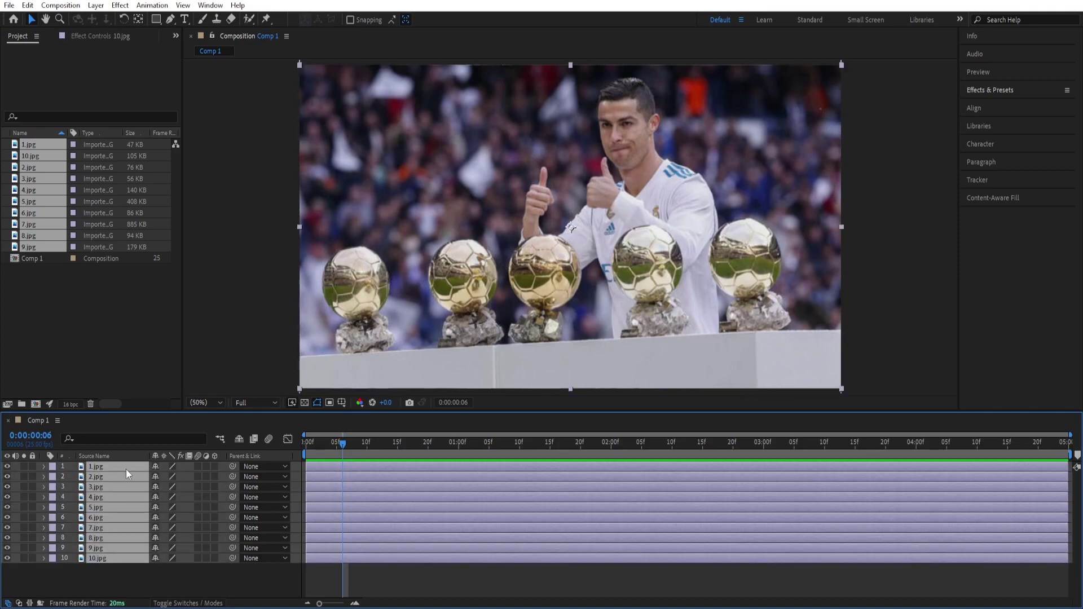
{"action": "key", "text": "alt+bracketright"}
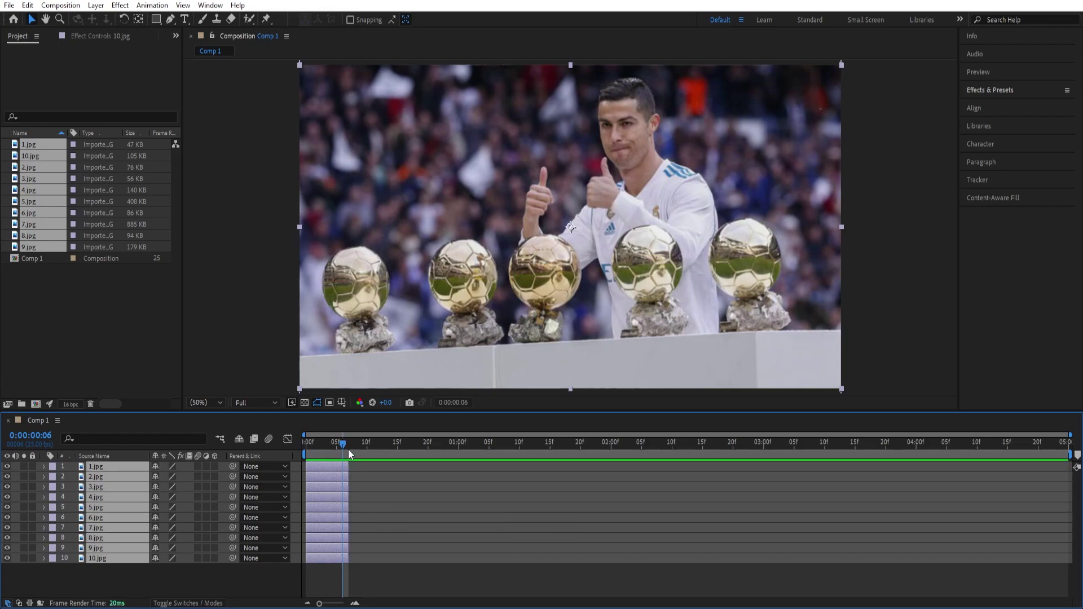
Keyframe Position so every photo starts at 960, -813 at frame 0 and lands centred by frame 6
{"action": "key", "text": "p"}
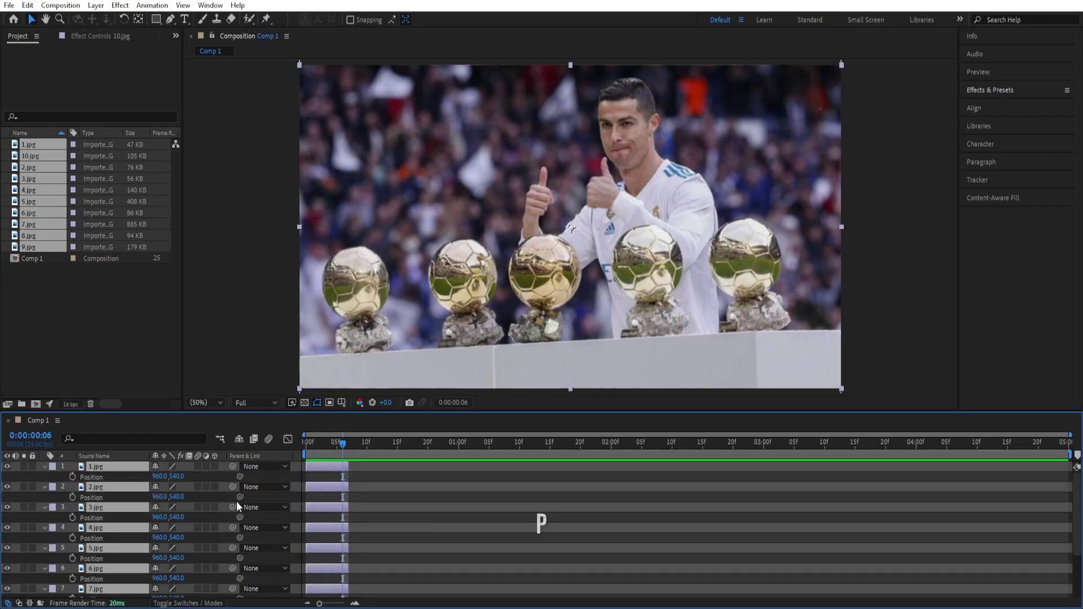
{"action": "left_click", "coordinate": [73, 477]}
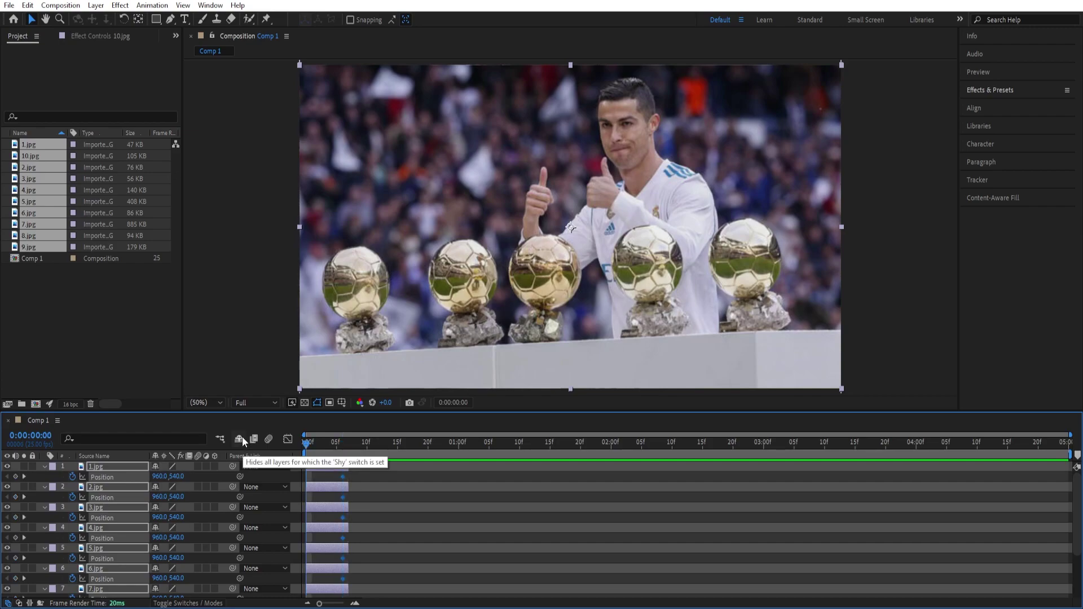
{"action": "key", "text": "Home"}
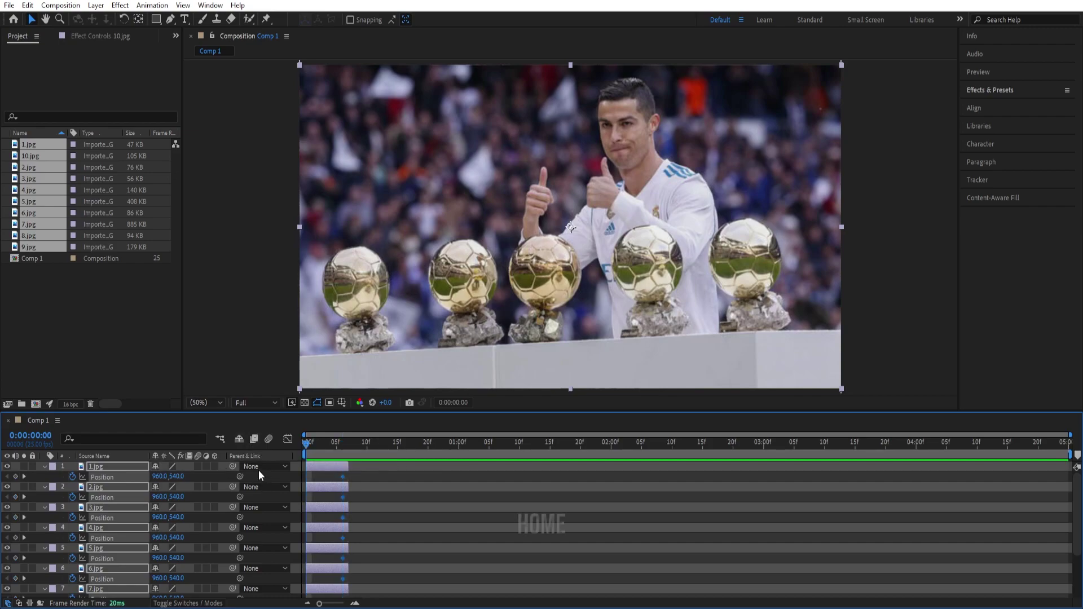
{"action": "left_click", "coordinate": [15, 477]}
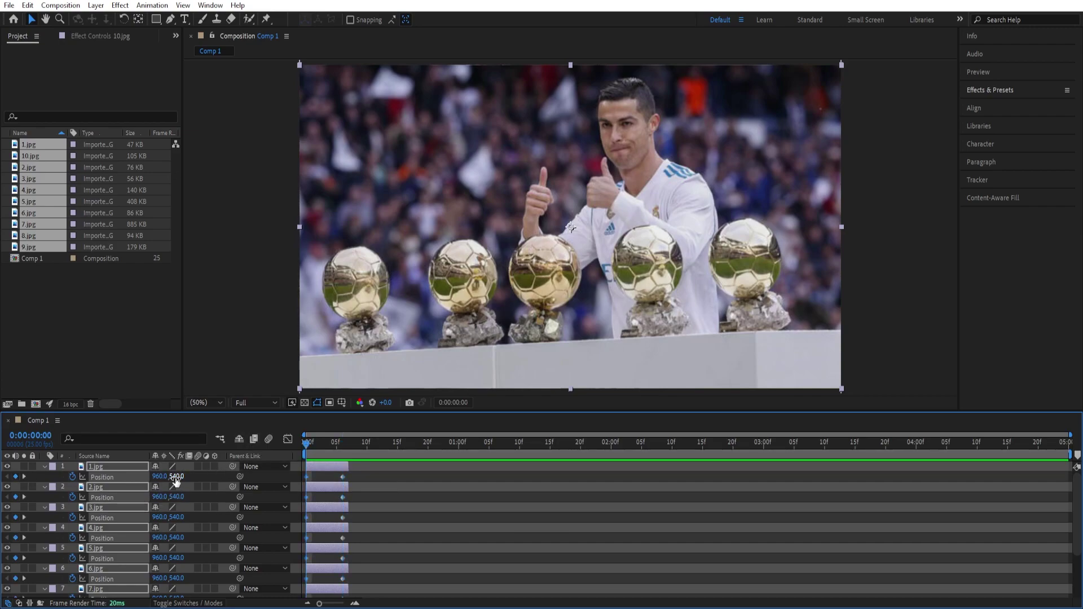
{"action": "left_click_drag", "start_coordinate": [176, 477], "coordinate": [86, 489]}
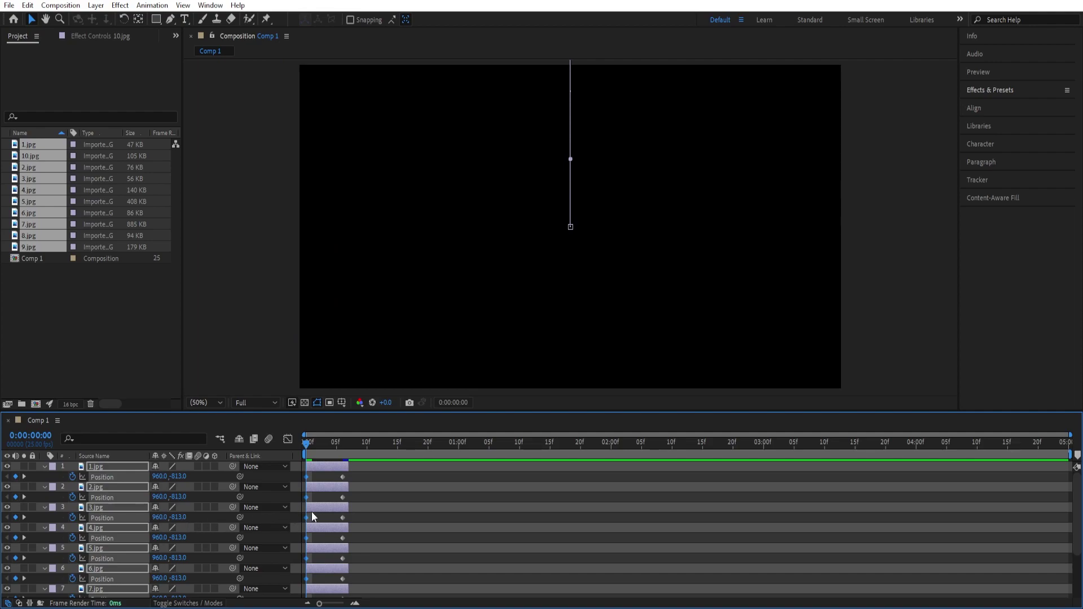
{"action": "left_click_drag", "start_coordinate": [361, 478], "coordinate": [281, 600]}
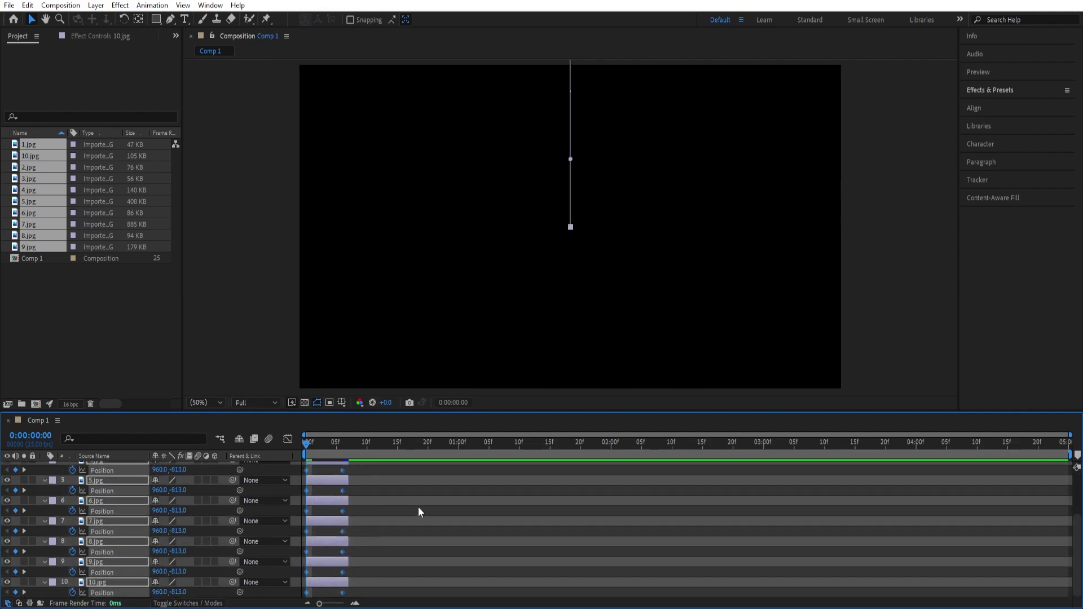
Apply Easy Ease (F9) to all the photos' Position keyframes
{"action": "scroll", "coordinate": [383, 543], "scroll_direction": "up", "scroll_amount": 3}
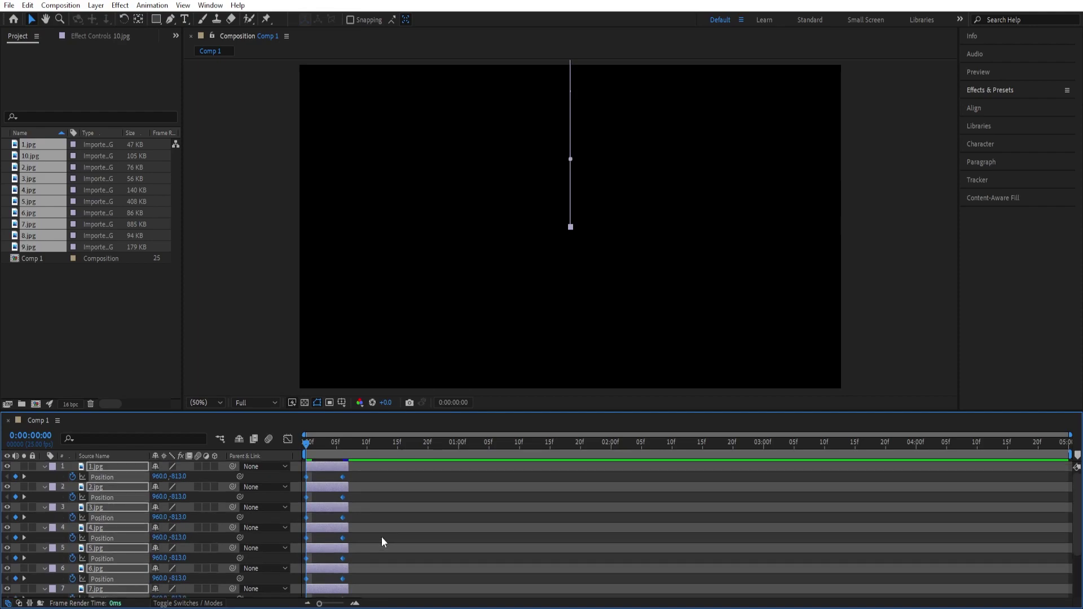
{"action": "key", "text": "F9"}
{"action": "left_click", "coordinate": [356, 528]}
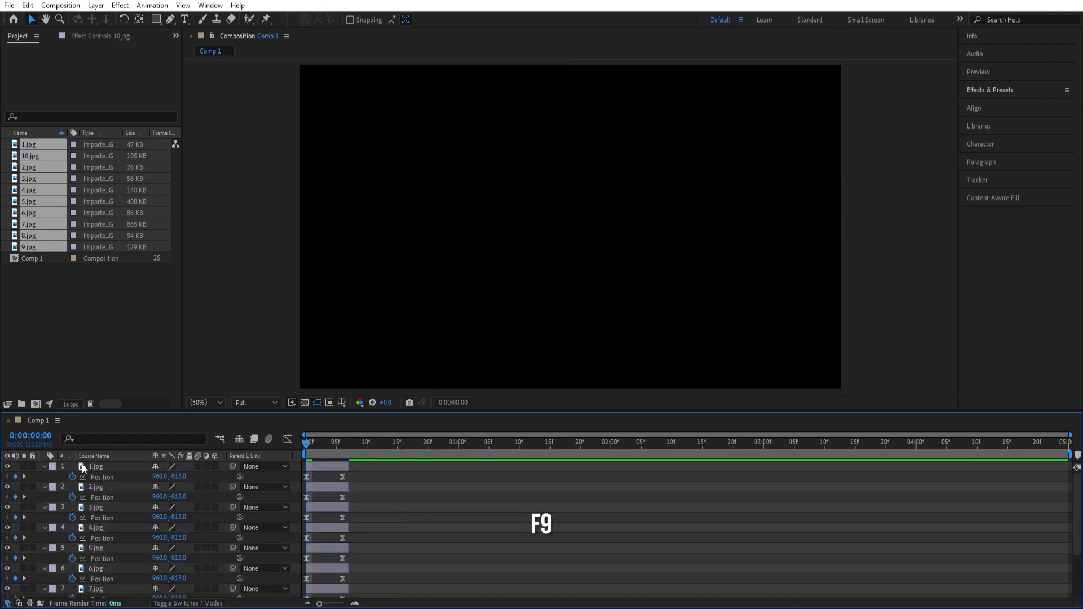
{"action": "left_click_drag", "start_coordinate": [363, 472], "coordinate": [289, 599]}
Run Keyframe Assistant > Sequence Layers to stagger the ten photos end to end
{"action": "scroll", "coordinate": [354, 543], "scroll_direction": "up", "scroll_amount": 3}
{"action": "right_click", "coordinate": [343, 476]}
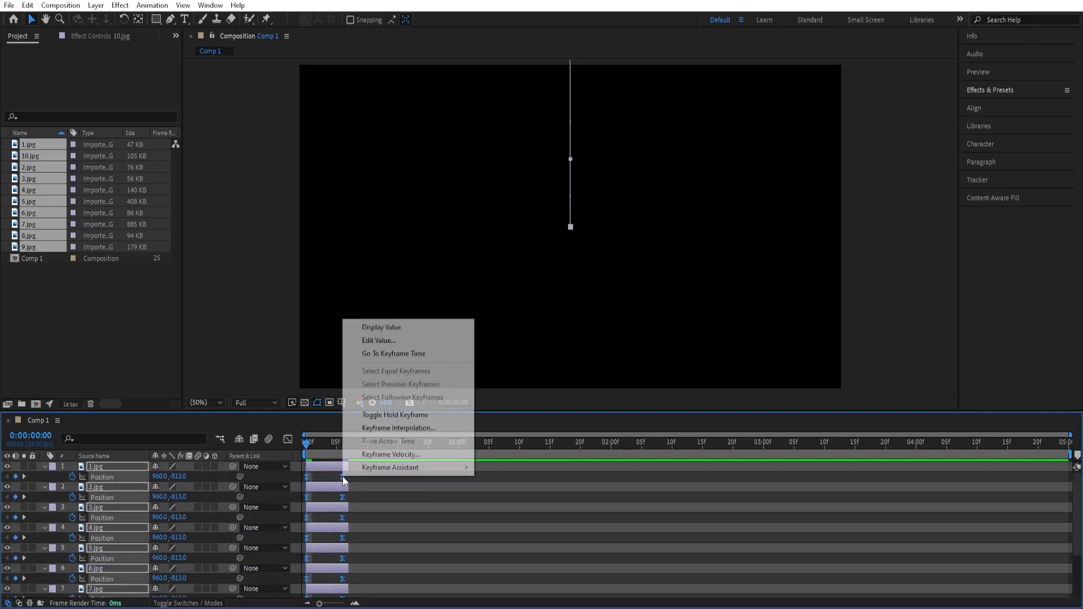
{"action": "mouse_move", "coordinate": [418, 468]}
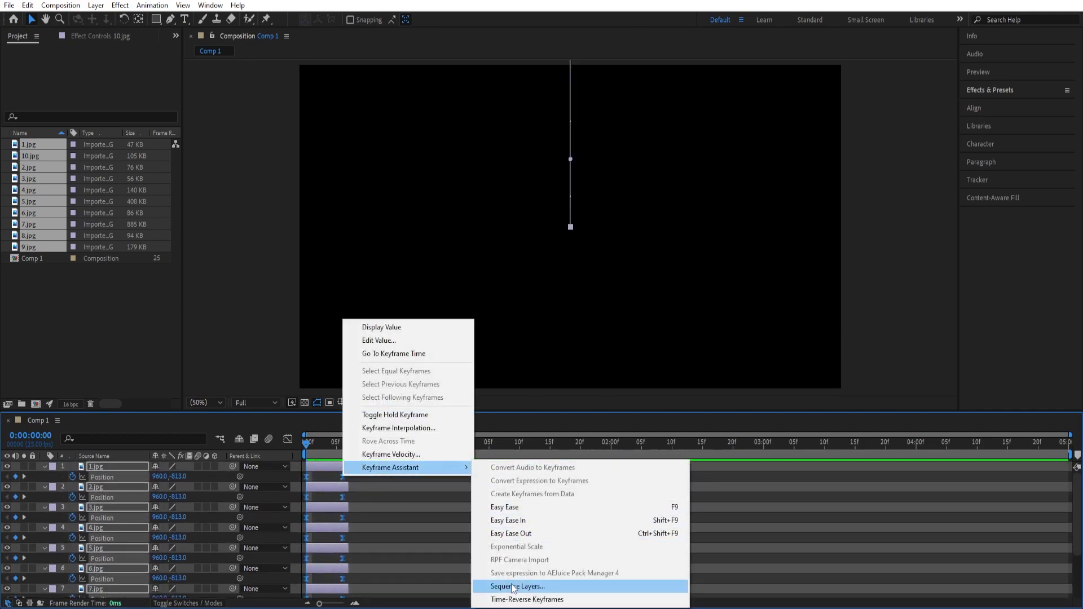
{"action": "left_click", "coordinate": [587, 586]}
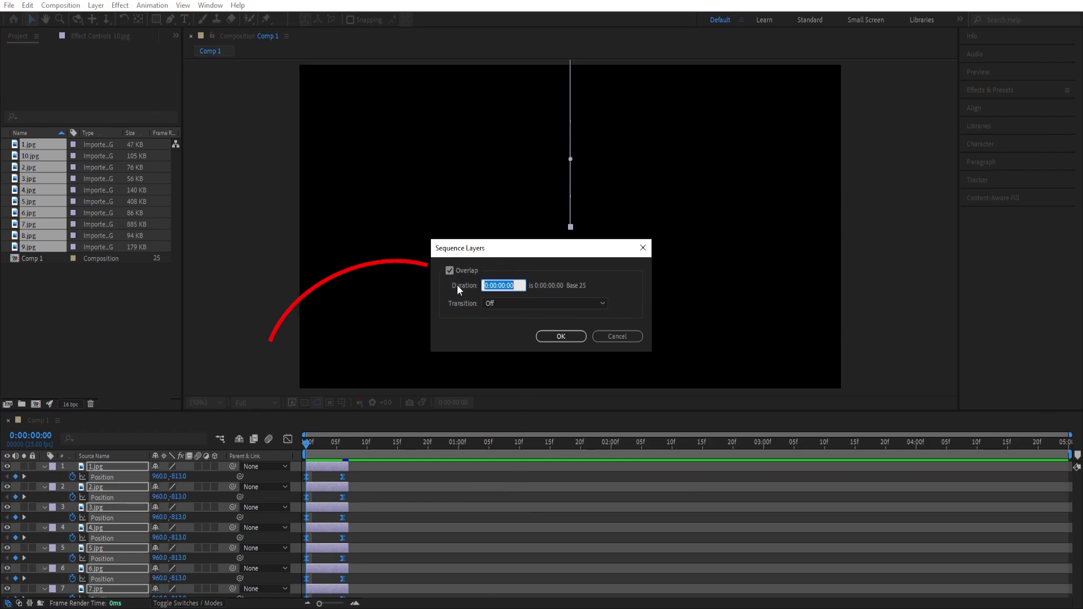
{"action": "left_click", "coordinate": [560, 336]}
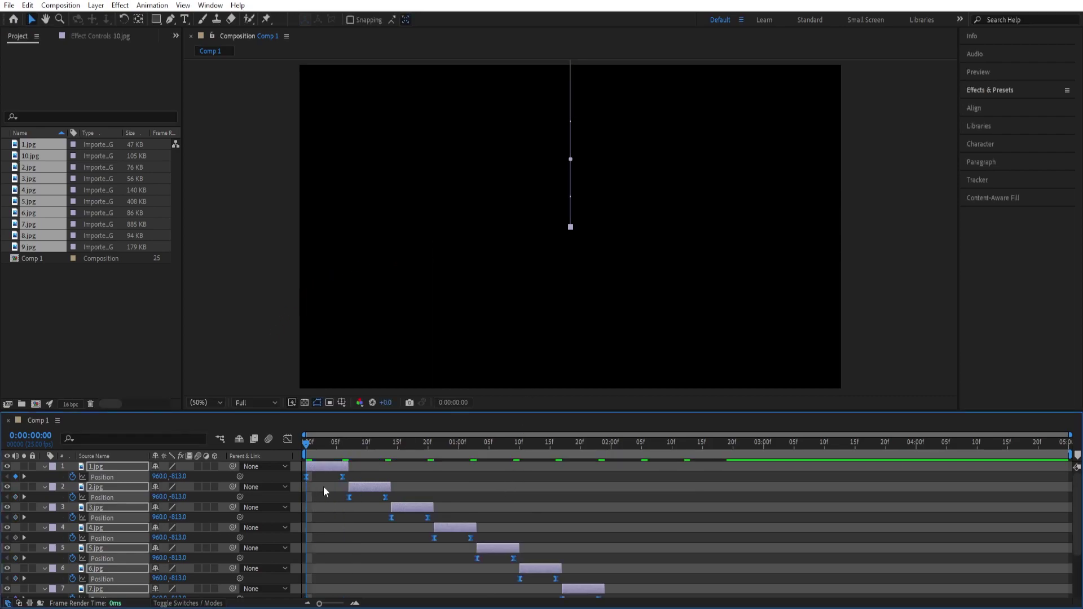
Enable motion blur on all photo layers and preview the cascade
{"action": "left_click", "coordinate": [198, 466]}
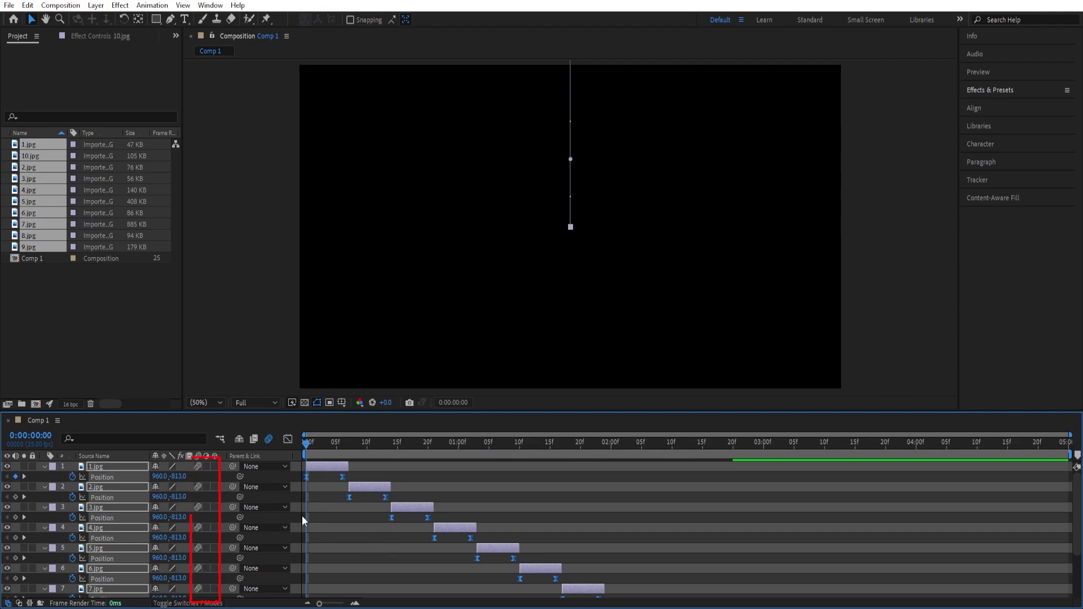
{"action": "key", "text": "space"}
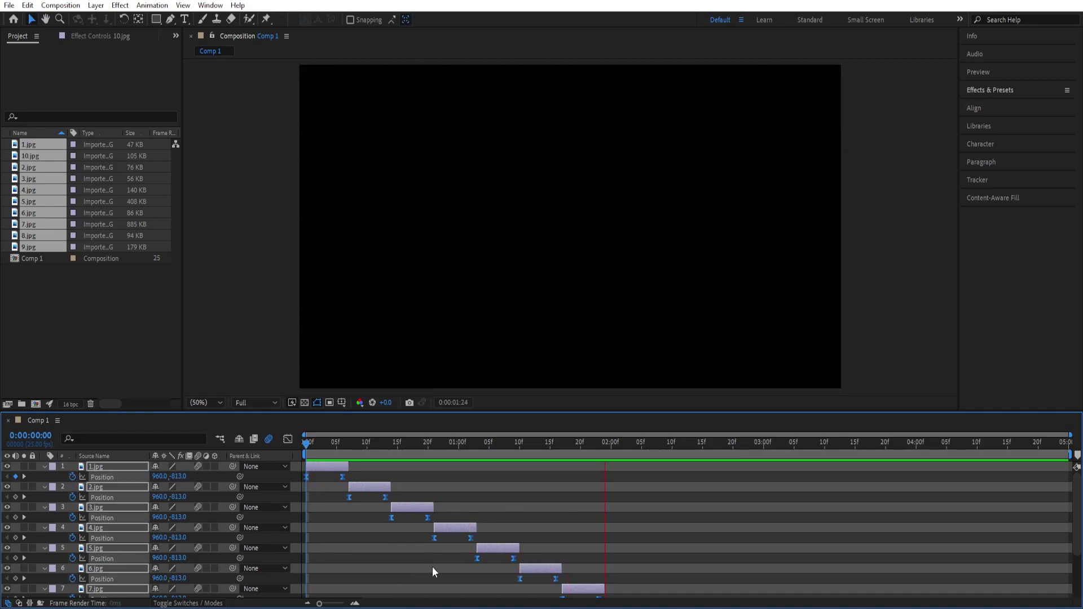
{"action": "key", "text": "space"}
{"action": "key", "text": "space"}
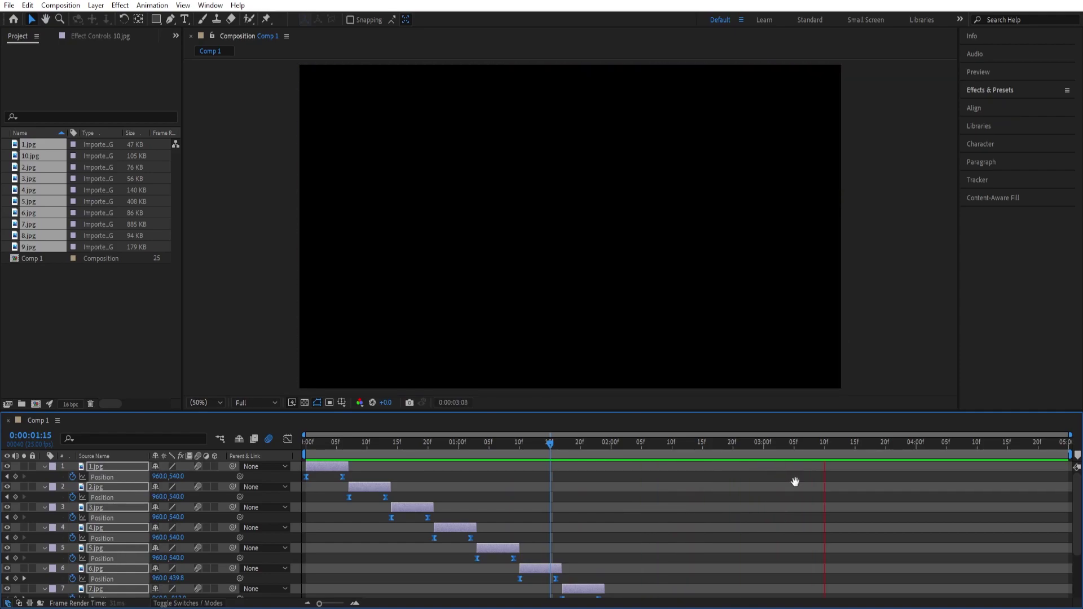
End the work area at 0:00:02:19 and preview the trimmed playback
{"action": "left_click_drag", "start_coordinate": [843, 443], "coordinate": [726, 464]}
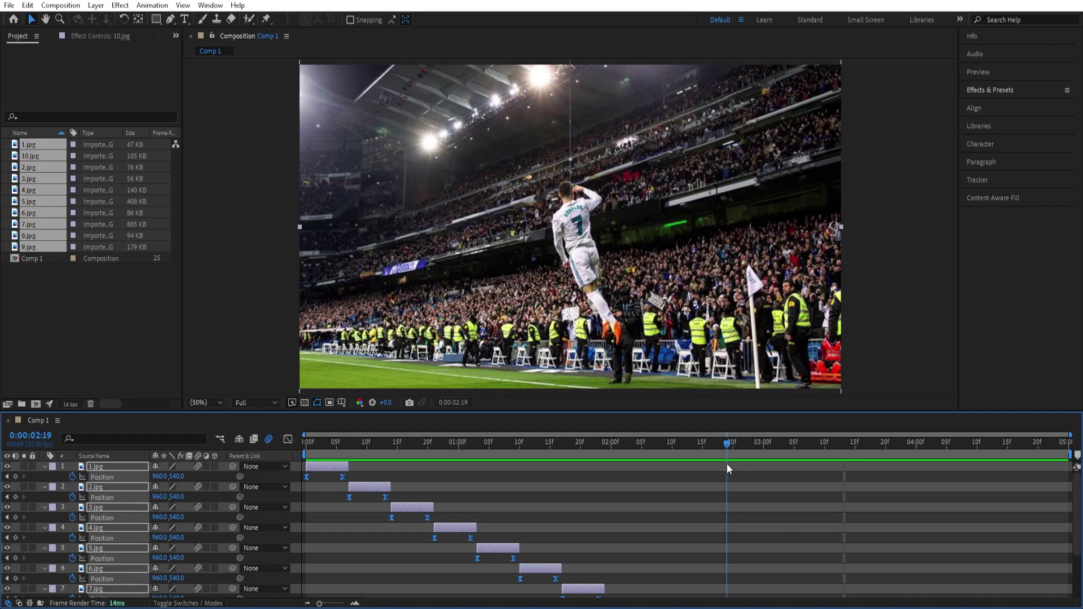
{"action": "key", "text": "n"}
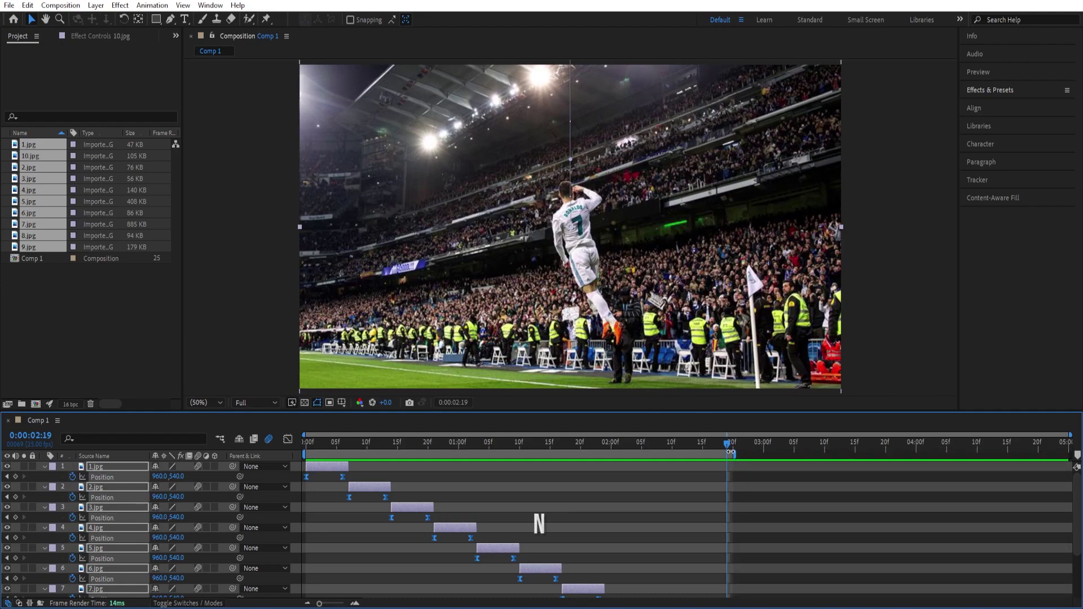
{"action": "left_click_drag", "start_coordinate": [728, 446], "coordinate": [679, 445]}
{"action": "key", "text": "space"}
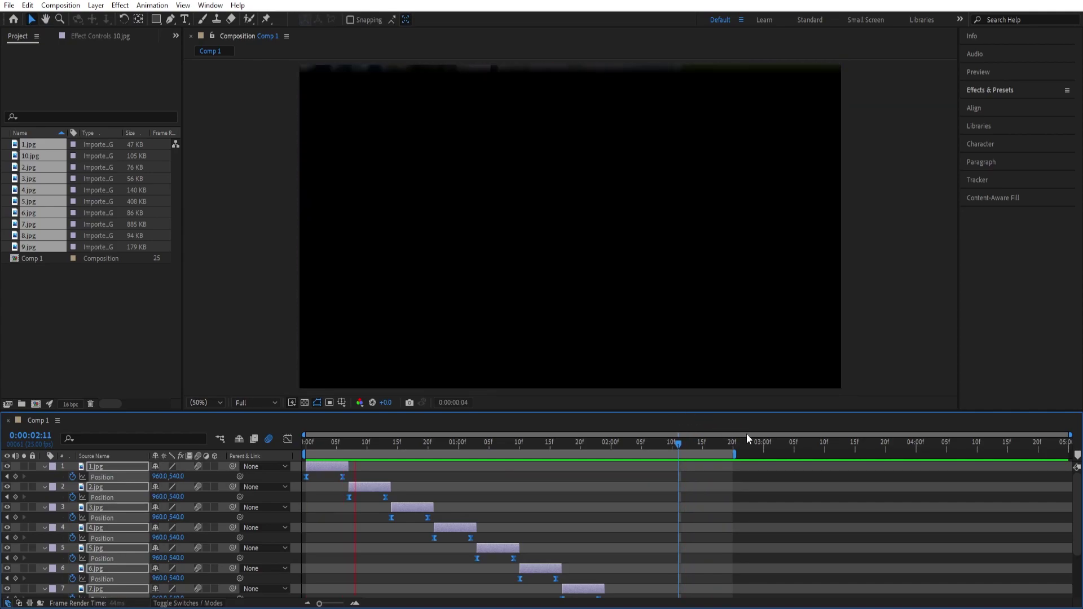
{"action": "key", "text": "space"}
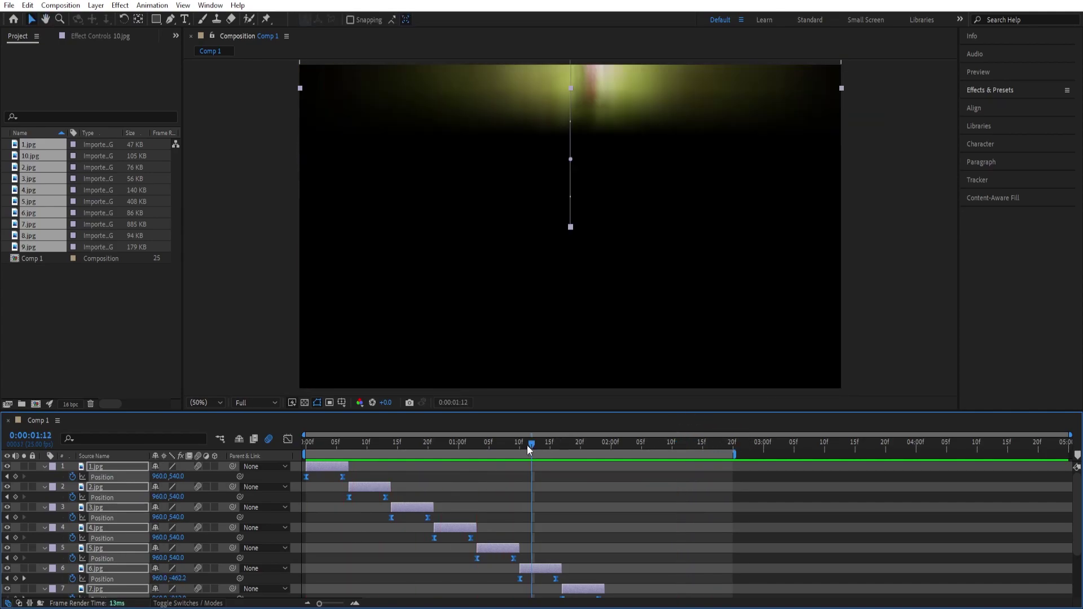
Select all ten photo layers and pre-compose them into a comp named 'picture flip'
{"action": "left_click", "coordinate": [527, 445]}
{"action": "left_click", "coordinate": [100, 466]}
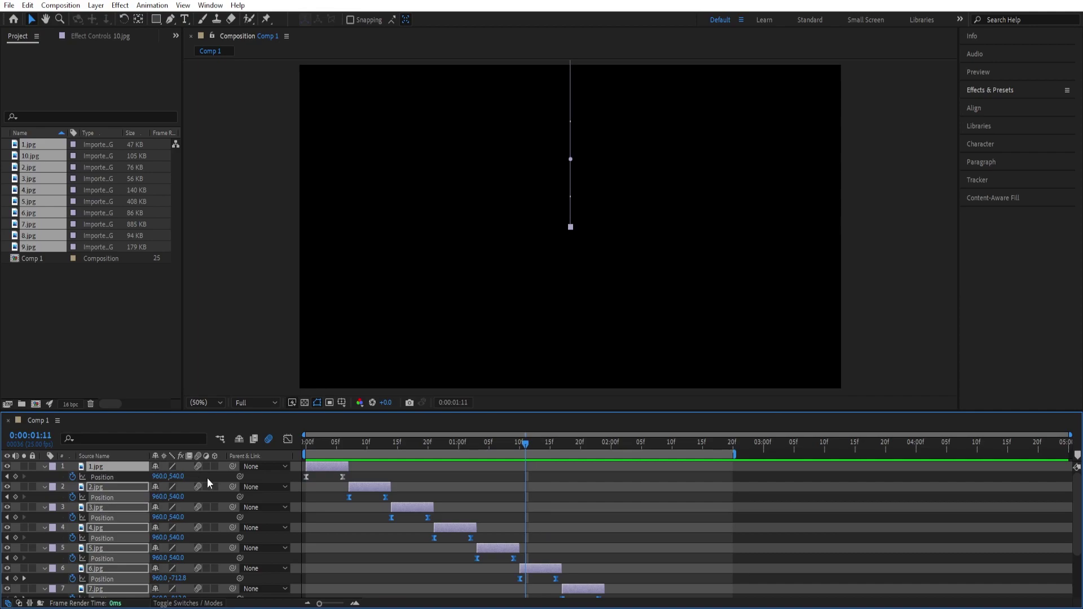
{"action": "key", "text": "ctrl+a"}
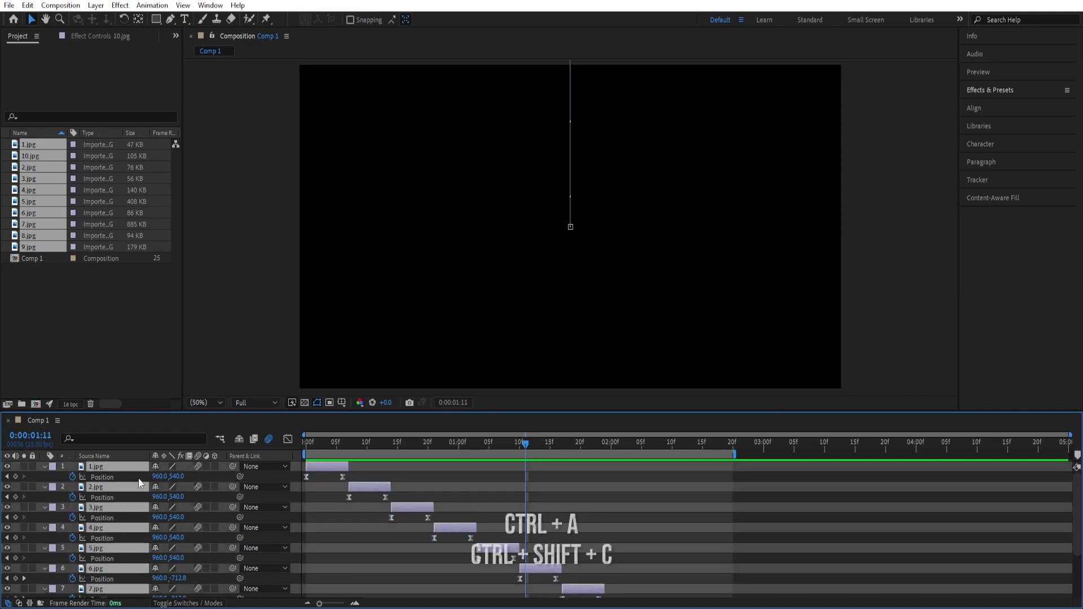
{"action": "key", "text": "ctrl+shift+c"}
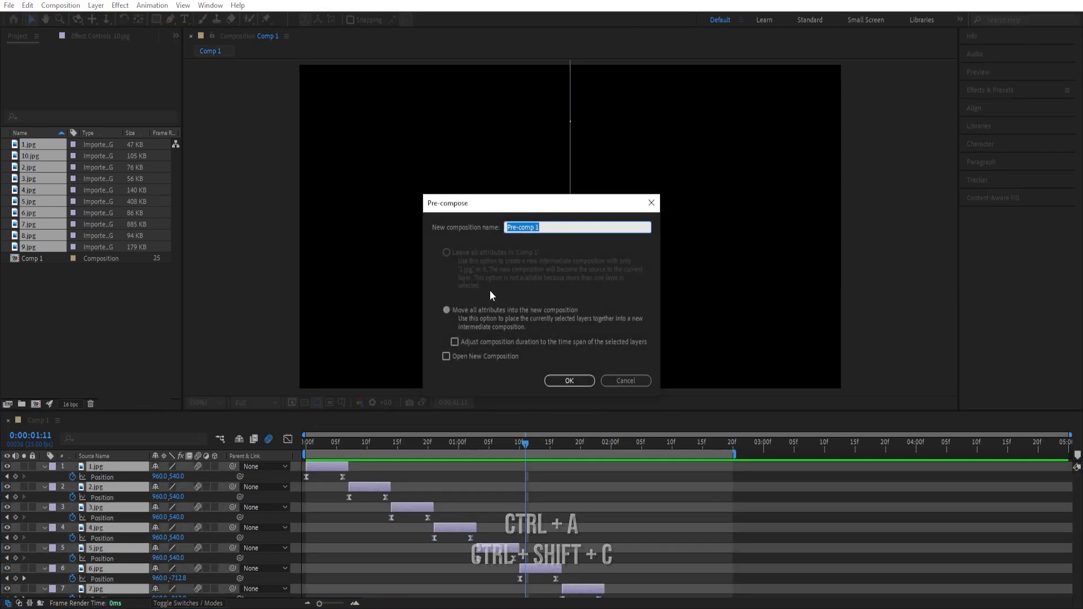
{"action": "type", "text": "picture flip"}
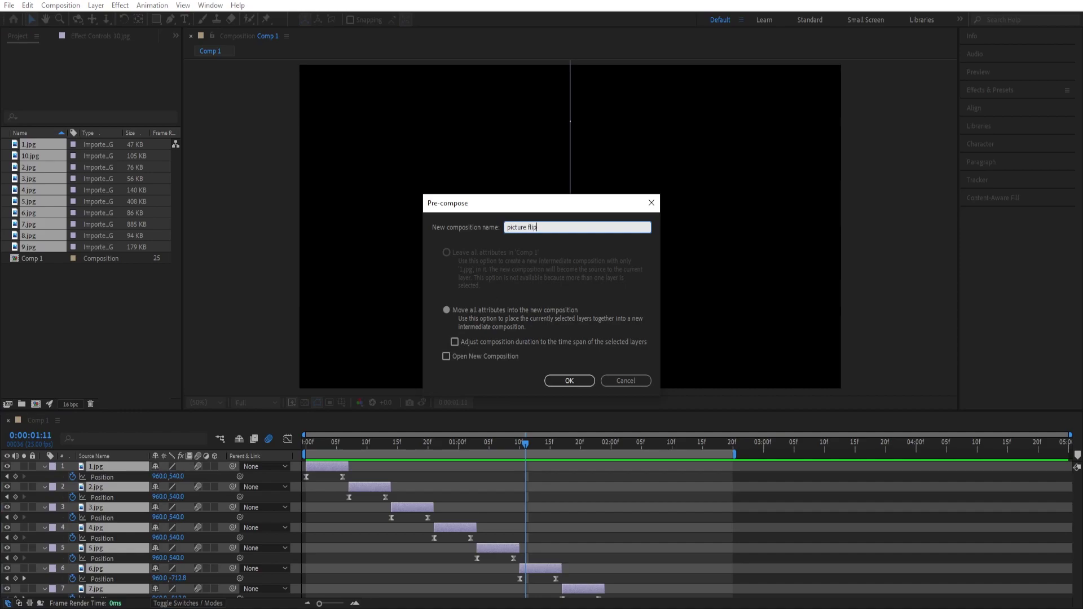
{"action": "key", "text": "Return"}
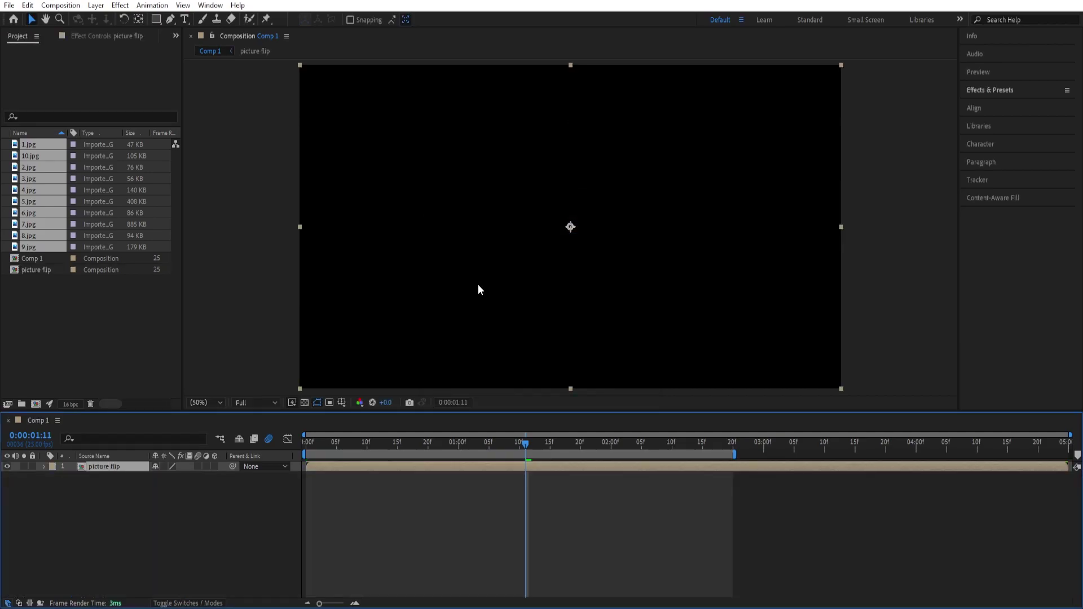
Enable Time Remapping on the picture flip layer
{"action": "right_click", "coordinate": [113, 468]}
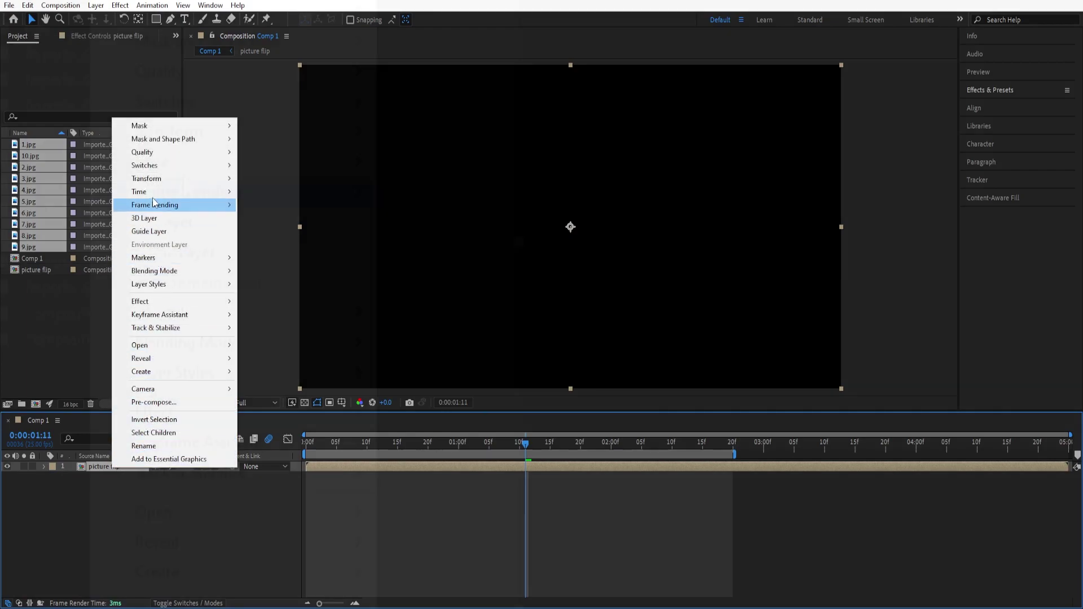
{"action": "mouse_move", "coordinate": [169, 191]}
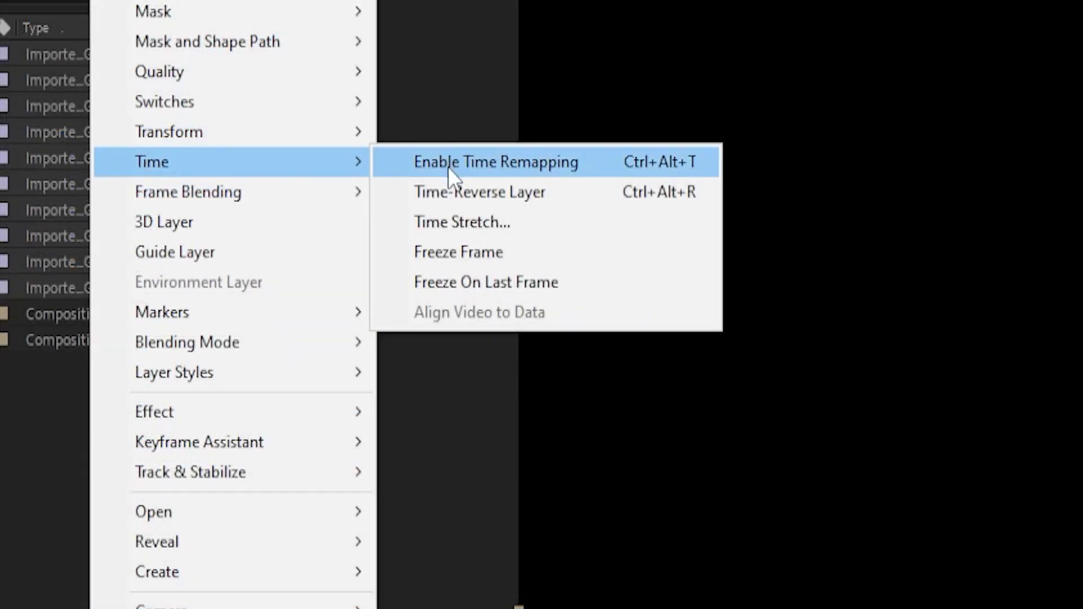
{"action": "left_click", "coordinate": [448, 167]}
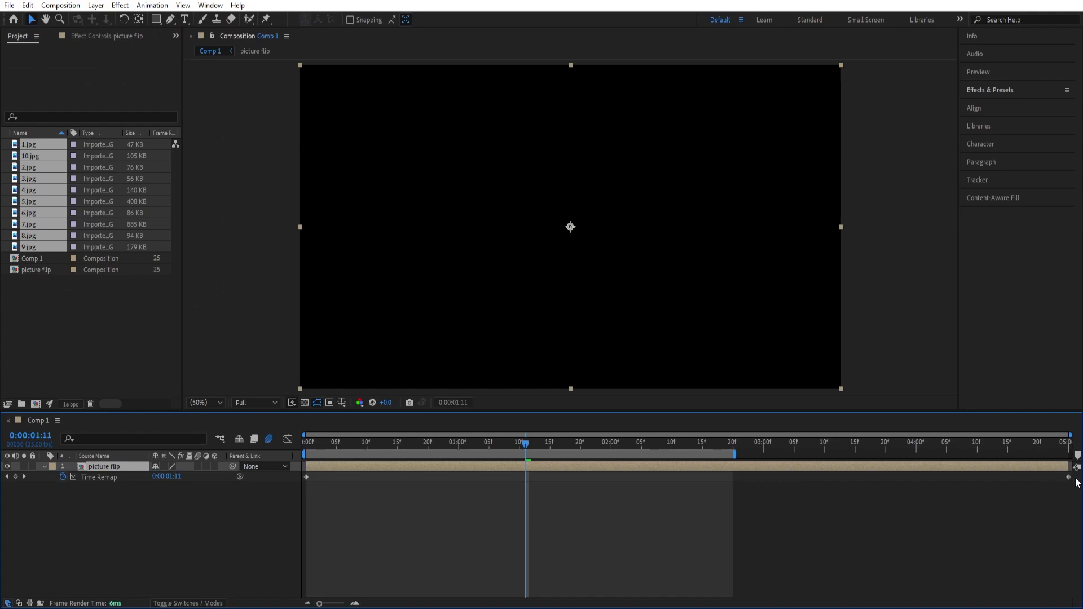
Drag the end Time Remap keyframe earlier to speed up the flips and preview the result
{"action": "left_click_drag", "start_coordinate": [1070, 476], "coordinate": [889, 477]}
{"action": "key", "text": "space"}
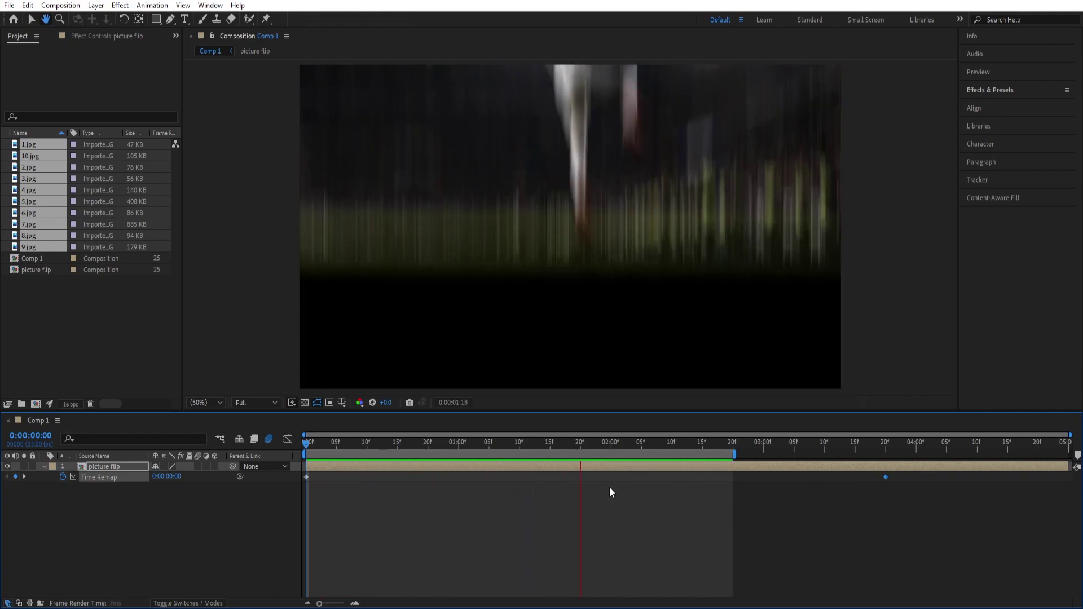
{"action": "key", "text": "space"}
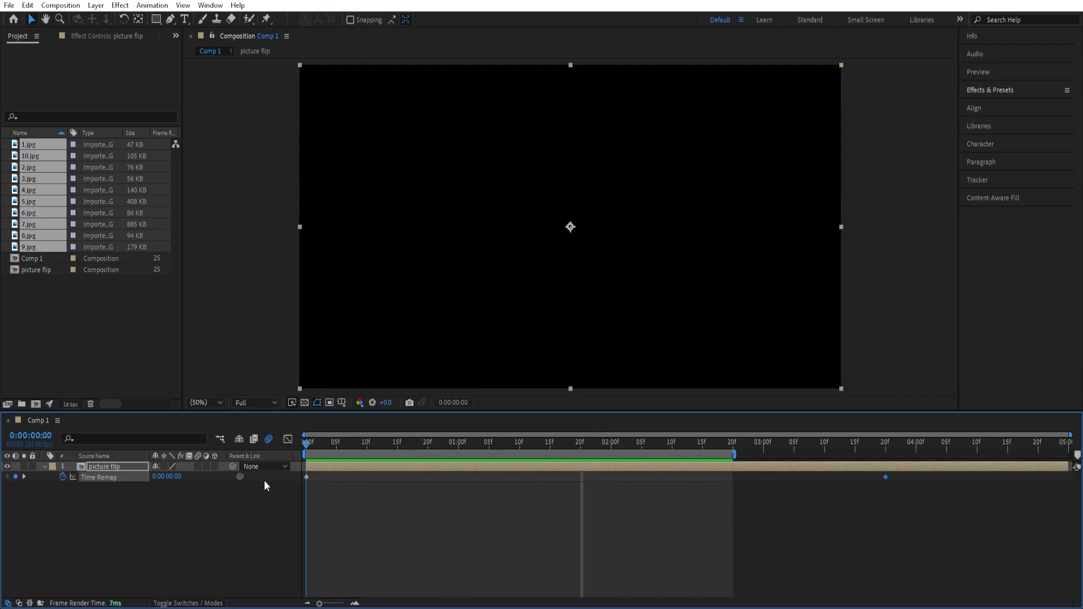
{"action": "key", "text": "Home"}
{"action": "left_click", "coordinate": [123, 534]}
Add Adjustment Layer 1 above picture flip and trim its out point to frame 4
{"action": "right_click", "coordinate": [123, 534]}
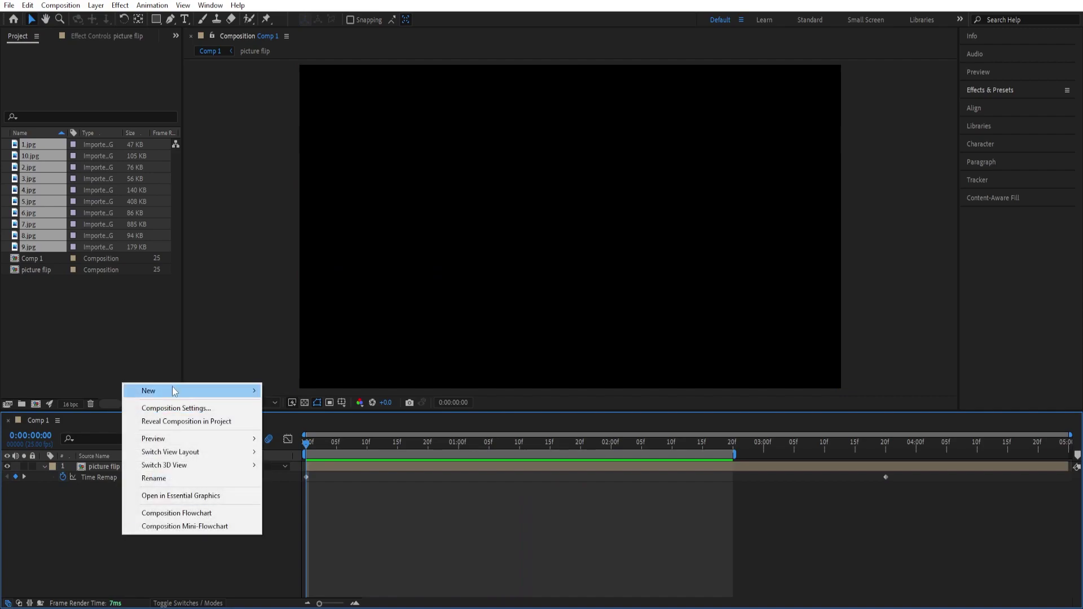
{"action": "mouse_move", "coordinate": [172, 389]}
{"action": "left_click", "coordinate": [315, 488]}
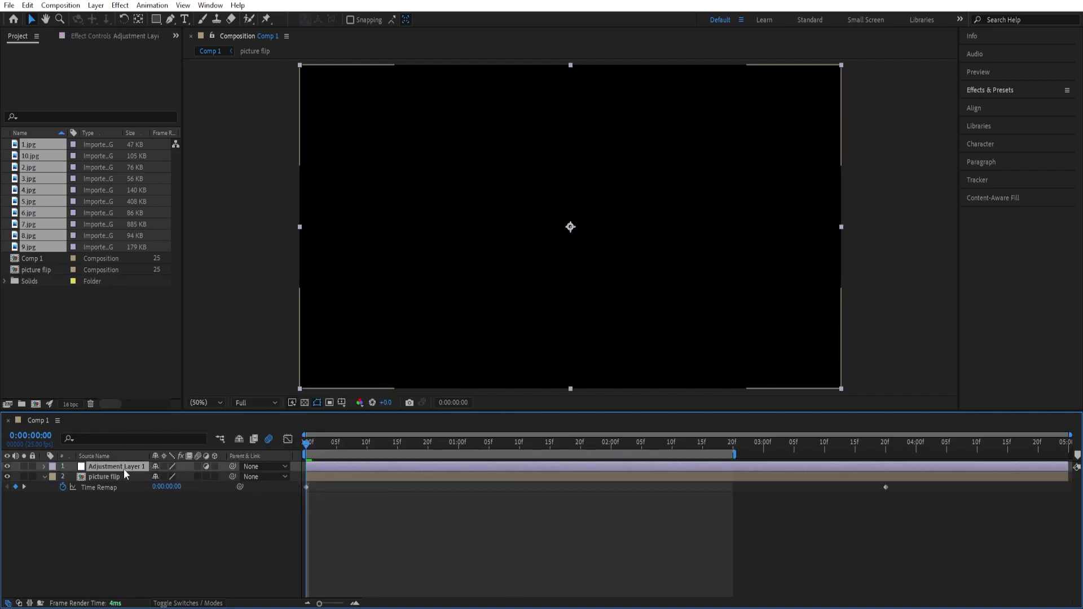
{"action": "key", "text": "space"}
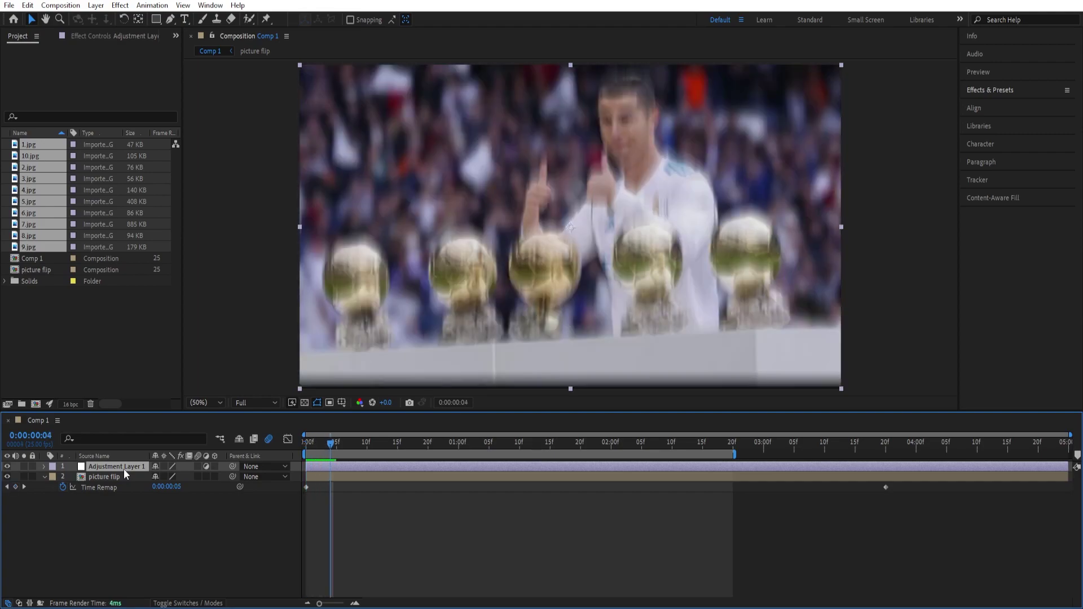
{"action": "key", "text": "alt+bracketright"}
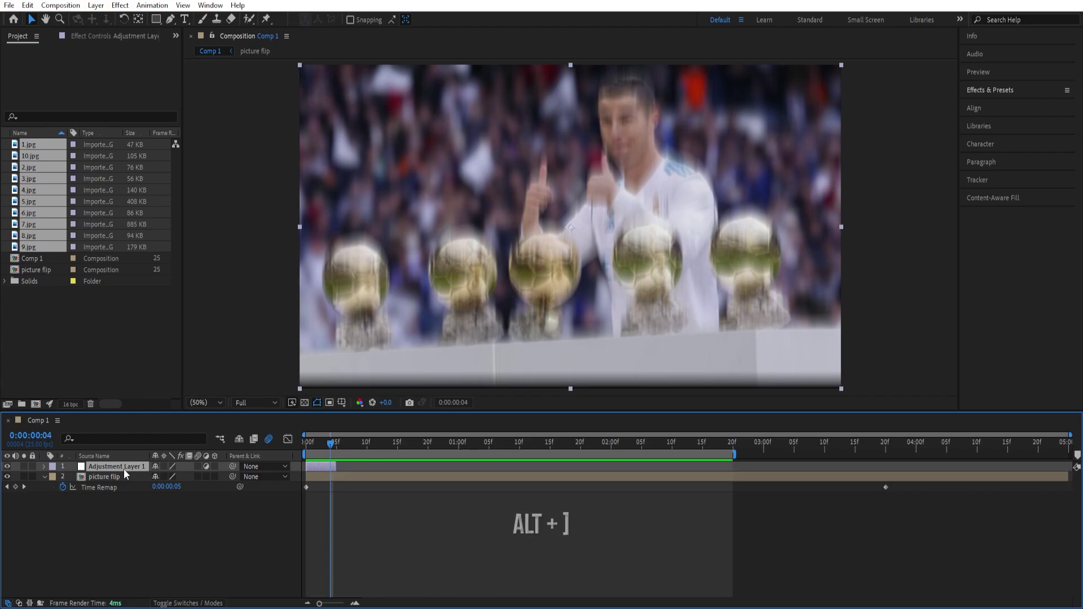
{"action": "left_click_drag", "start_coordinate": [319, 447], "coordinate": [301, 448]}
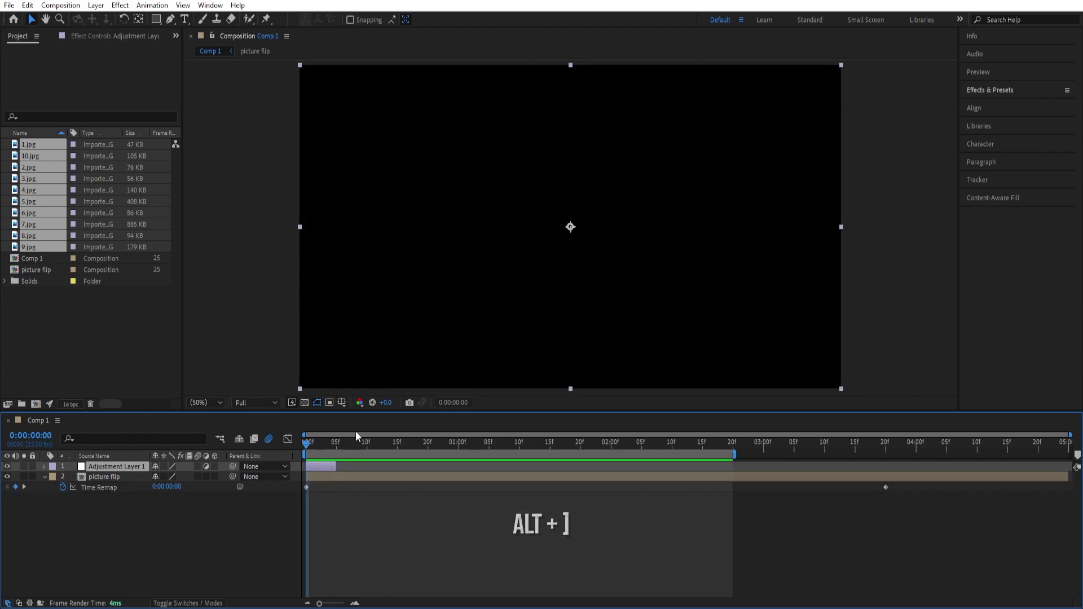
Apply the Exposure effect to Adjustment Layer 1 from Effects & Presets
{"action": "left_click", "coordinate": [994, 92]}
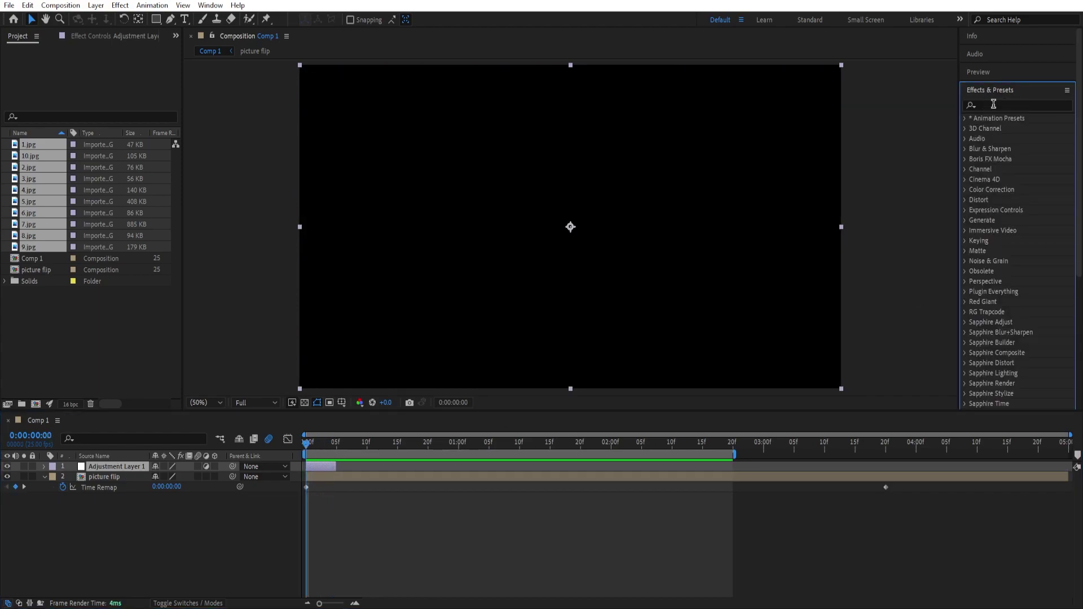
{"action": "left_click", "coordinate": [994, 104]}
{"action": "type", "text": "exposure"}
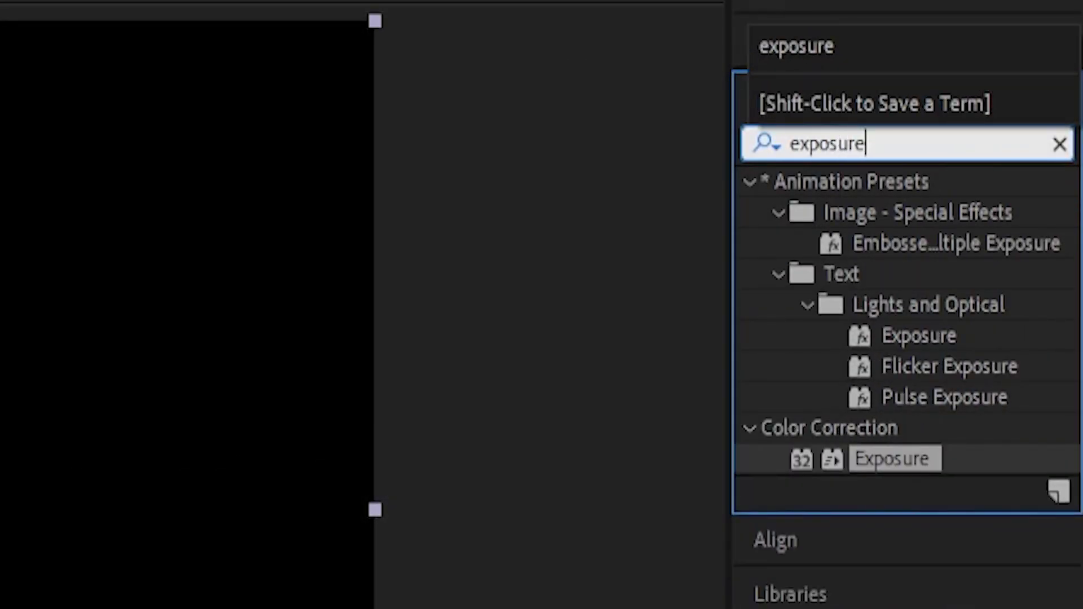
{"action": "double_click", "coordinate": [895, 459]}
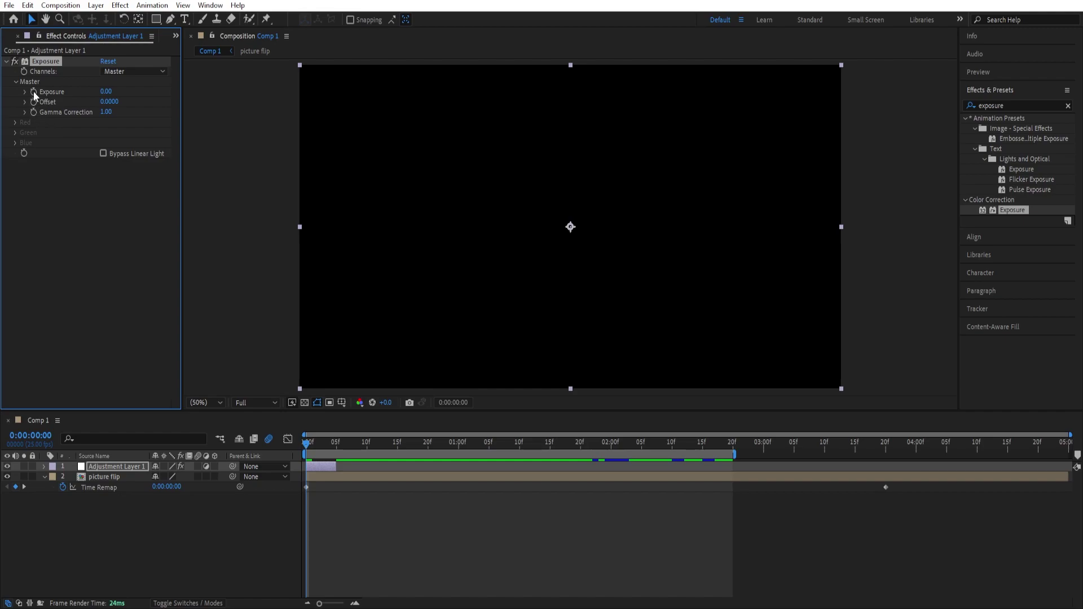
Keyframe Exposure at 0 on frame 0, 5 on frame 2, and 0 on frame 4
{"action": "left_click", "coordinate": [33, 92]}
{"action": "key", "text": "Page_Down"}
{"action": "key", "text": "Page_Down"}
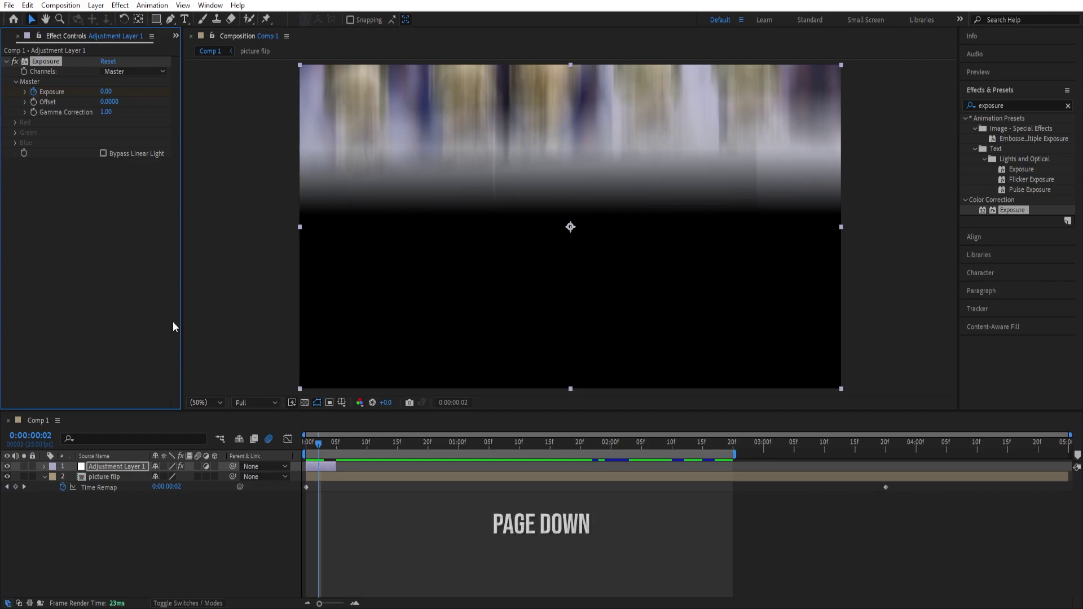
{"action": "left_click", "coordinate": [113, 91]}
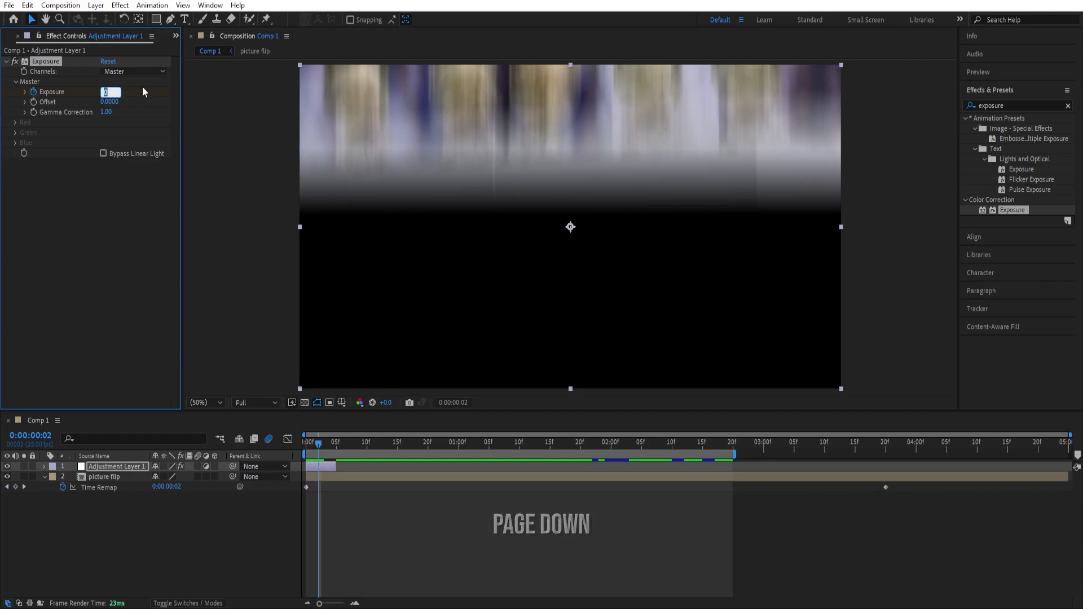
{"action": "type", "text": "5"}
{"action": "key", "text": "Return"}
{"action": "key", "text": "Page_Down"}
{"action": "key", "text": "Page_Down"}
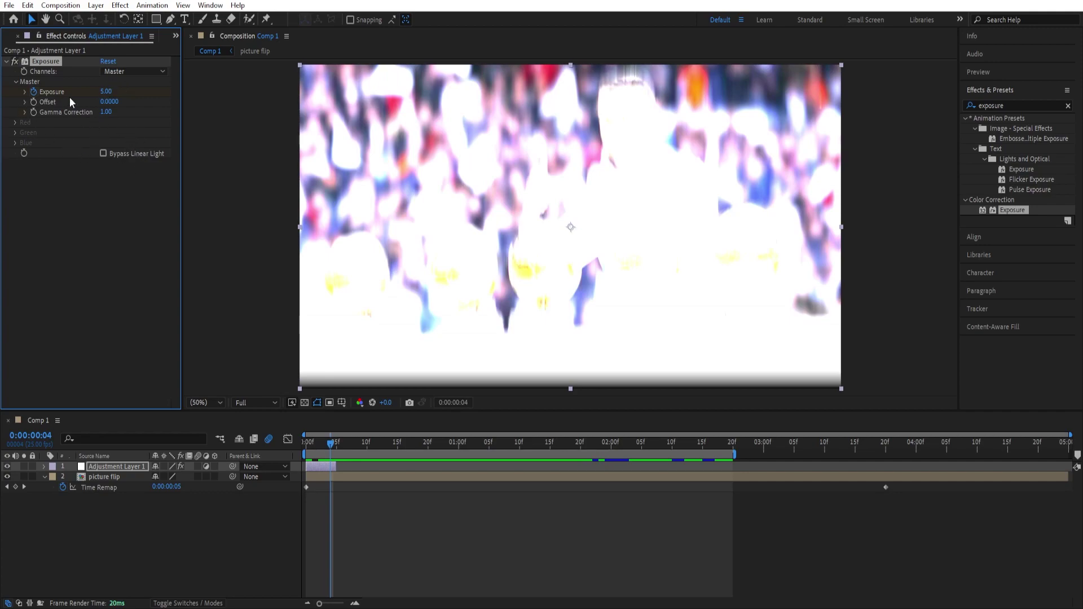
{"action": "left_click", "coordinate": [112, 91]}
{"action": "type", "text": "0"}
{"action": "key", "text": "Return"}
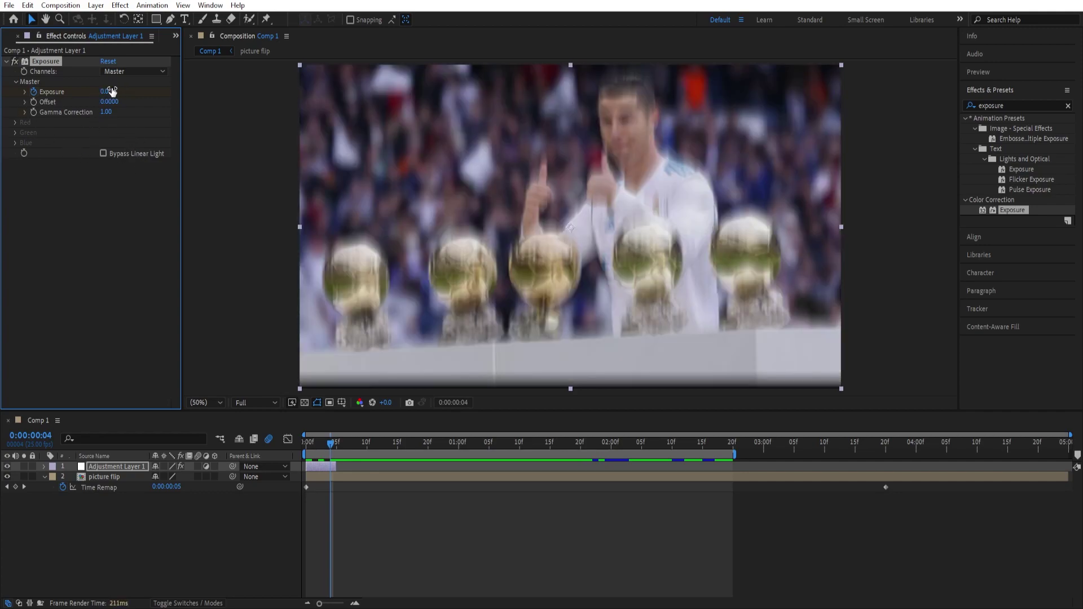
{"action": "left_click", "coordinate": [177, 533]}
Duplicate the flash layer with Ctrl+D, shifting each copy later, the first to about frame 5
{"action": "key", "text": "ctrl+d"}
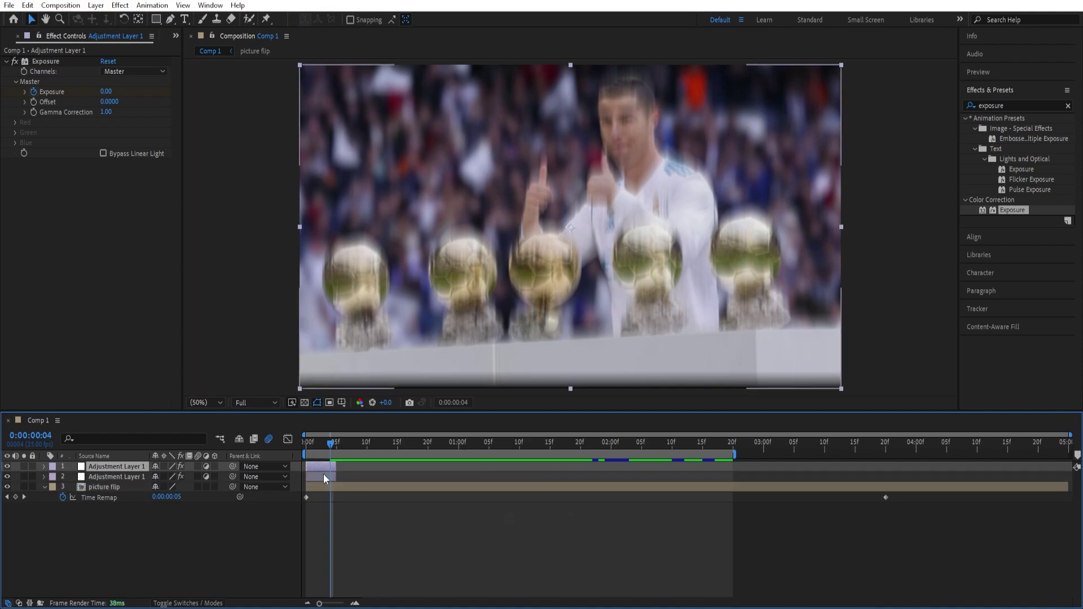
{"action": "left_click_drag", "start_coordinate": [317, 466], "coordinate": [531, 467]}
{"action": "key", "text": "ctrl+d"}
{"action": "key", "text": "ctrl+d"}
{"action": "key", "text": "ctrl+d"}
{"action": "key", "text": "ctrl+d"}
{"action": "left_click_drag", "start_coordinate": [531, 468], "coordinate": [630, 467]}
{"action": "key", "text": "ctrl+d"}
{"action": "key", "text": "Home"}
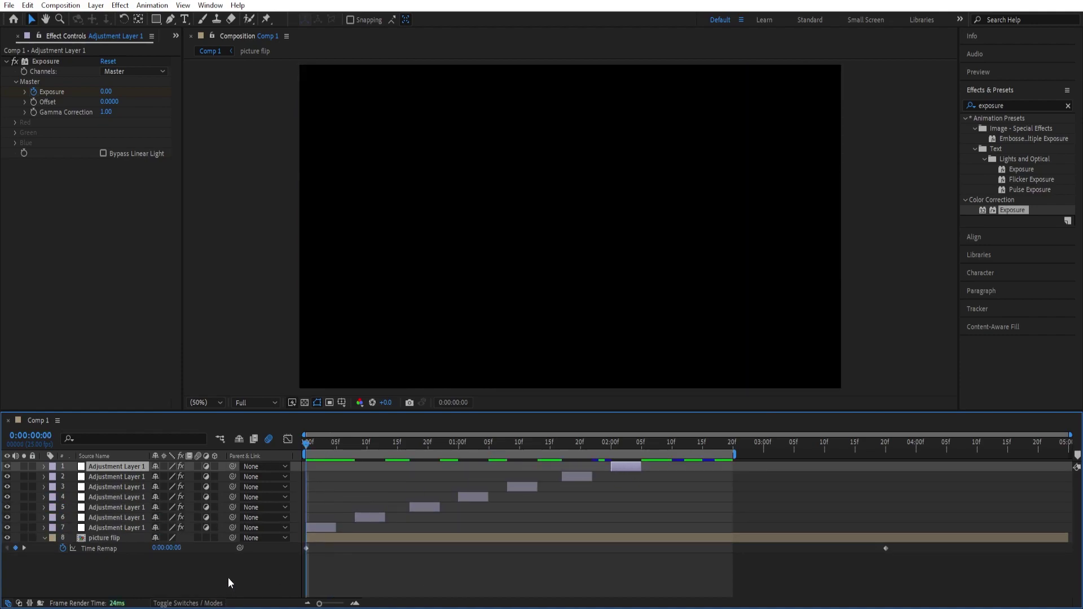